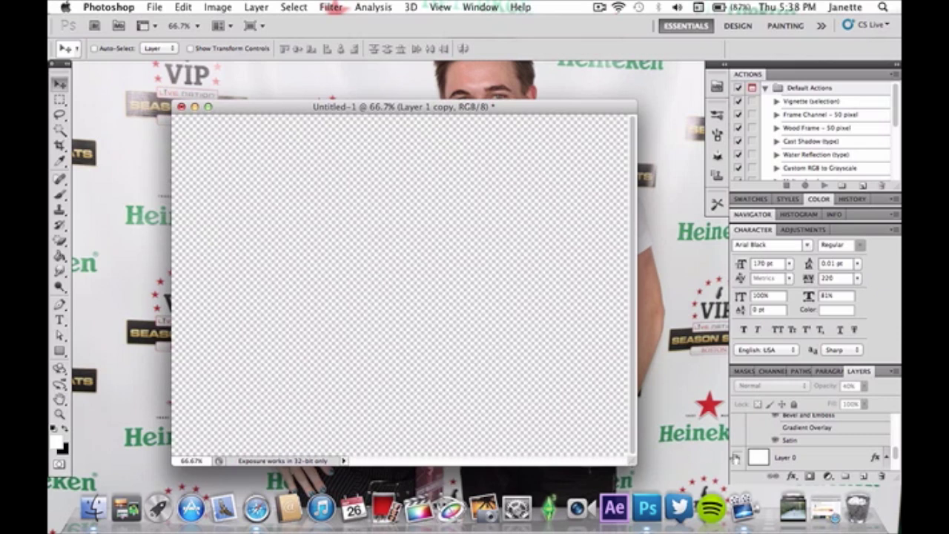
Step: Open Layer 0's reversed radial Multiply Gradient Overlay at 90° and its gradient for editing
click(803, 457)
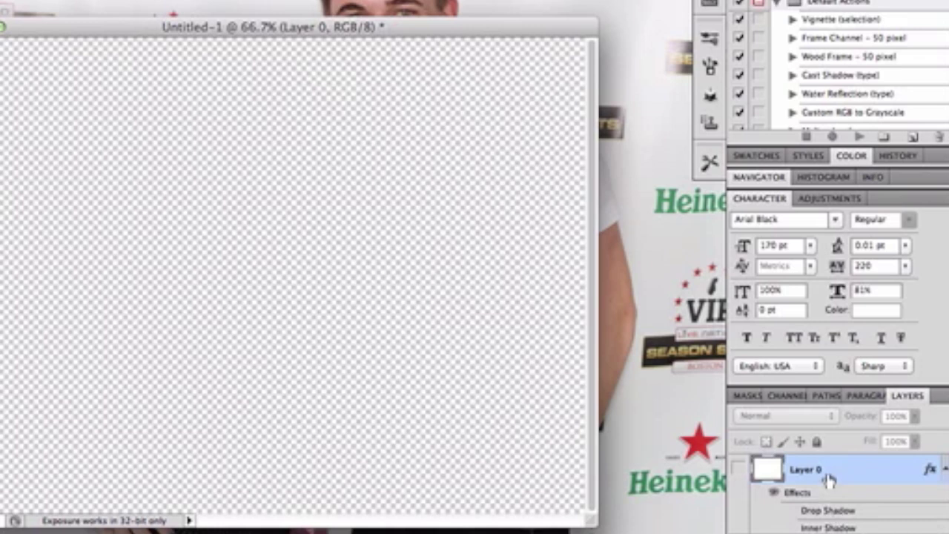
double_click(829, 480)
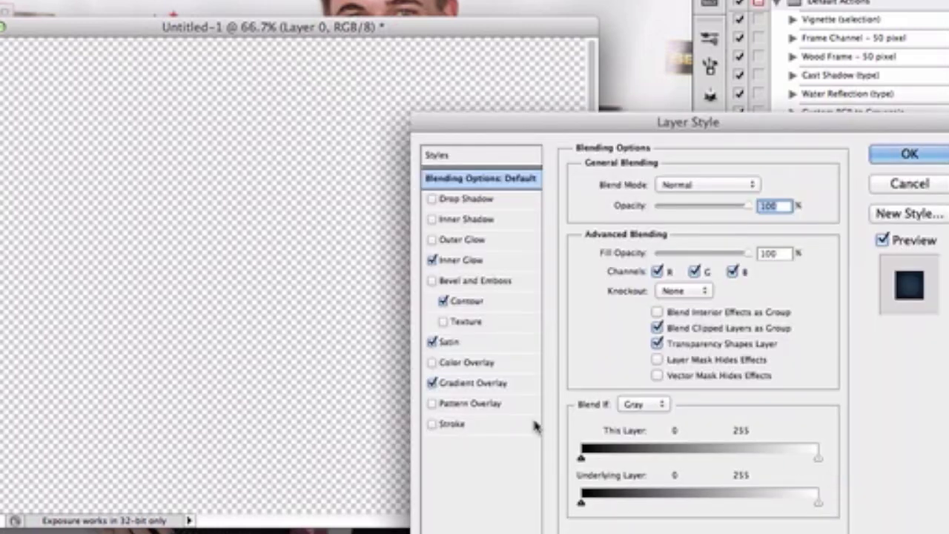
click(519, 384)
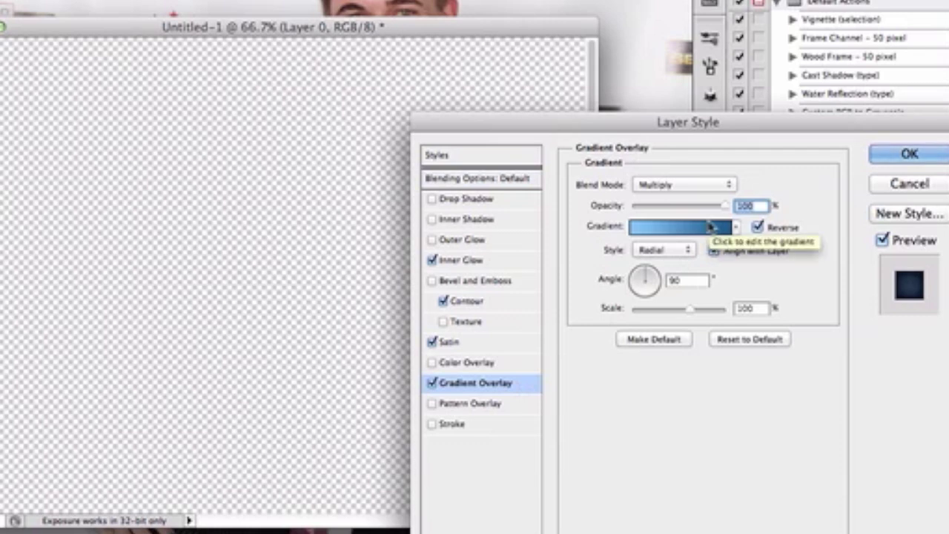
click(705, 228)
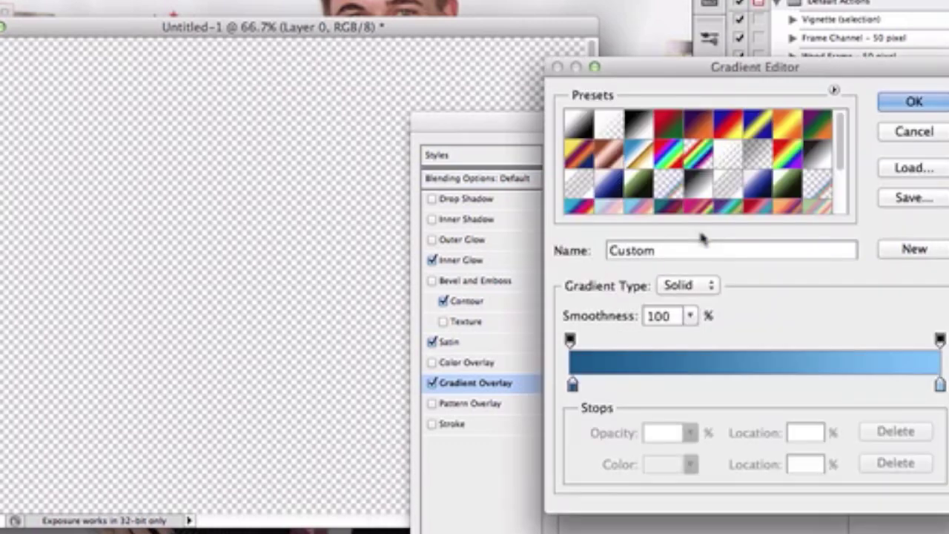
Step: Set the gradient stops to dark blue #17588f and light blue #81c5ff
click(572, 384)
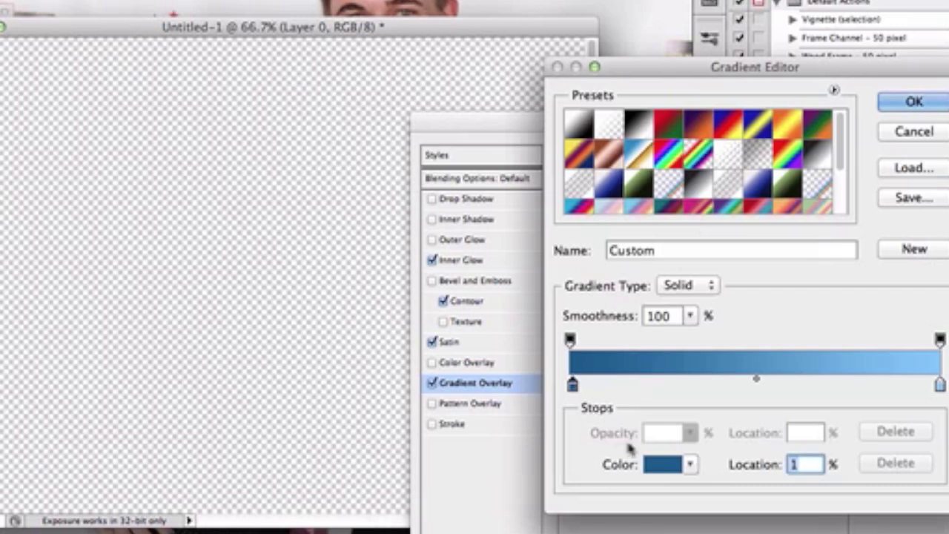
click(667, 465)
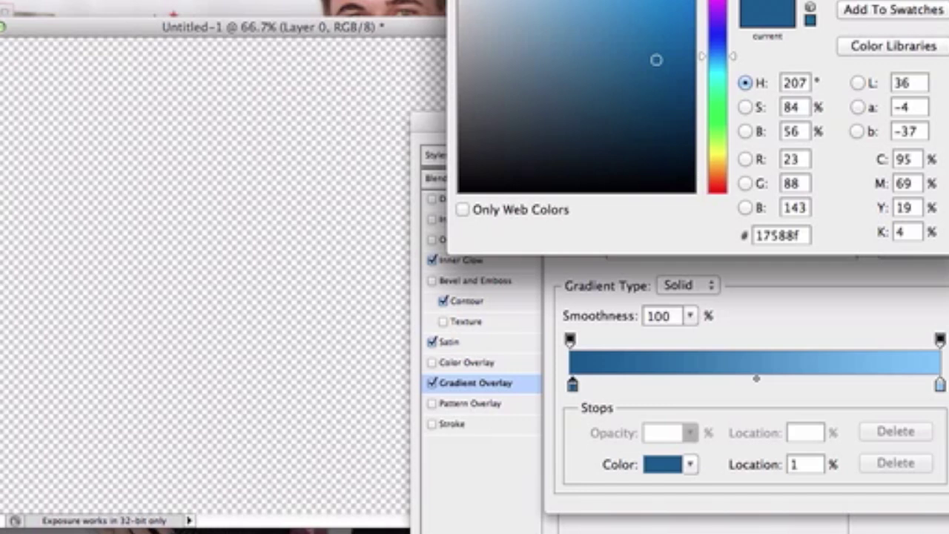
key(Return)
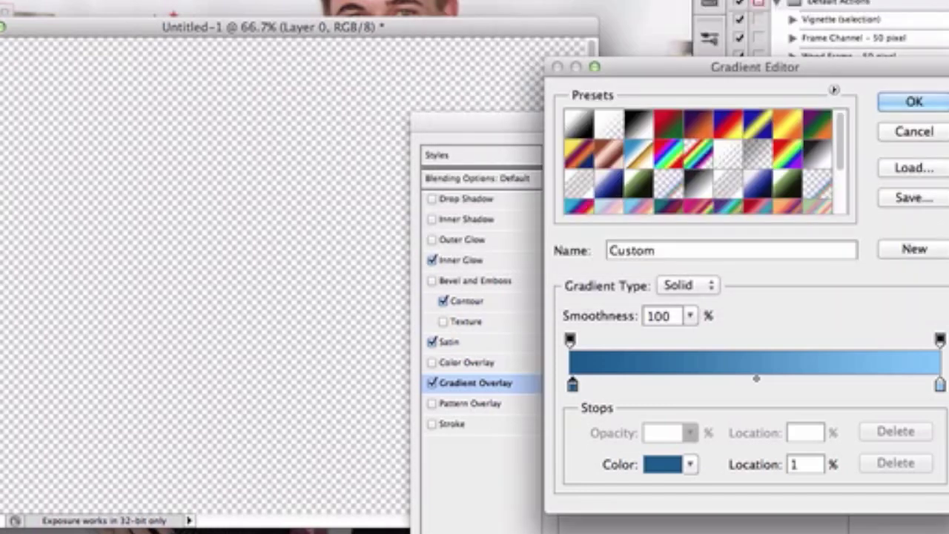
click(939, 385)
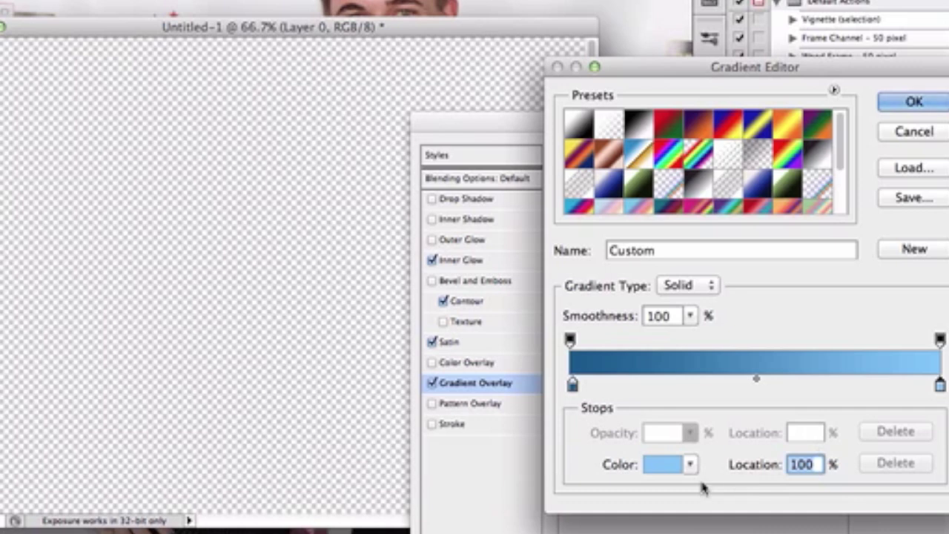
click(668, 467)
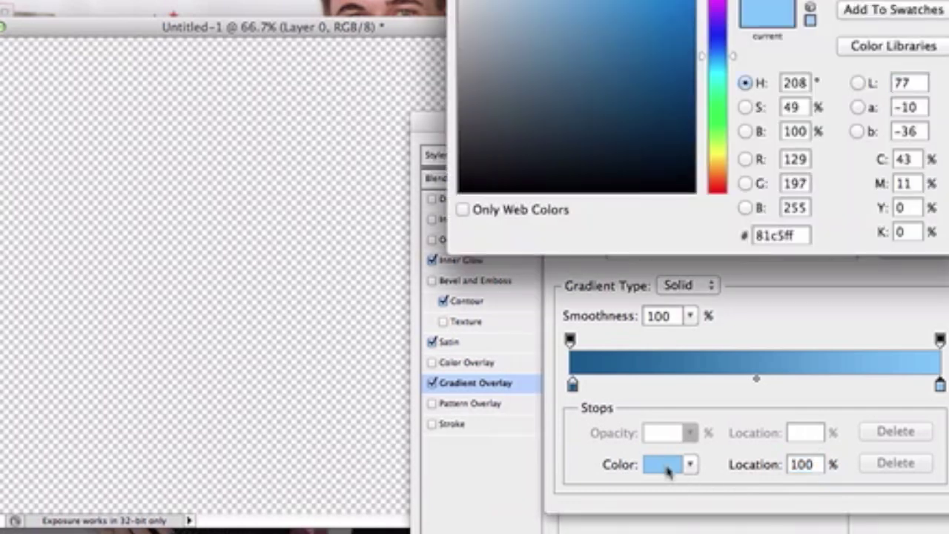
key(Return)
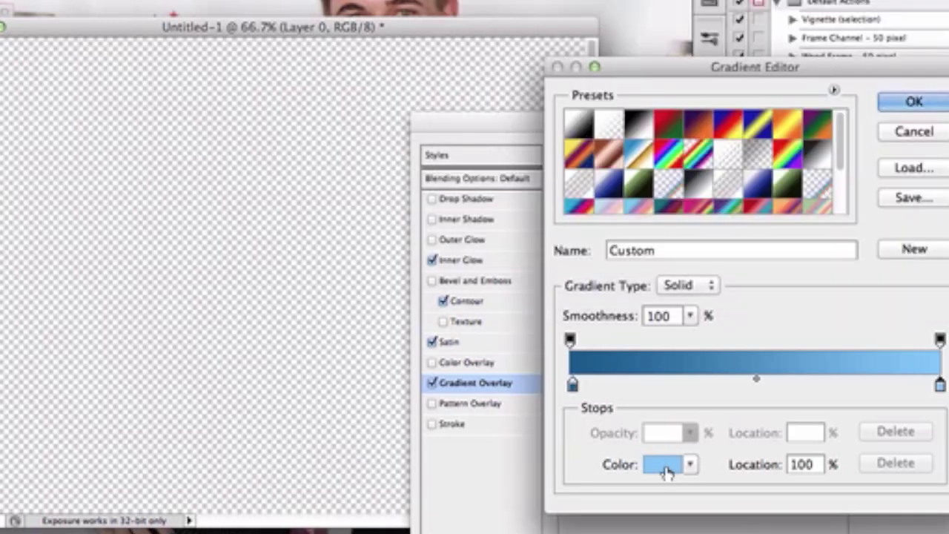
key(Return)
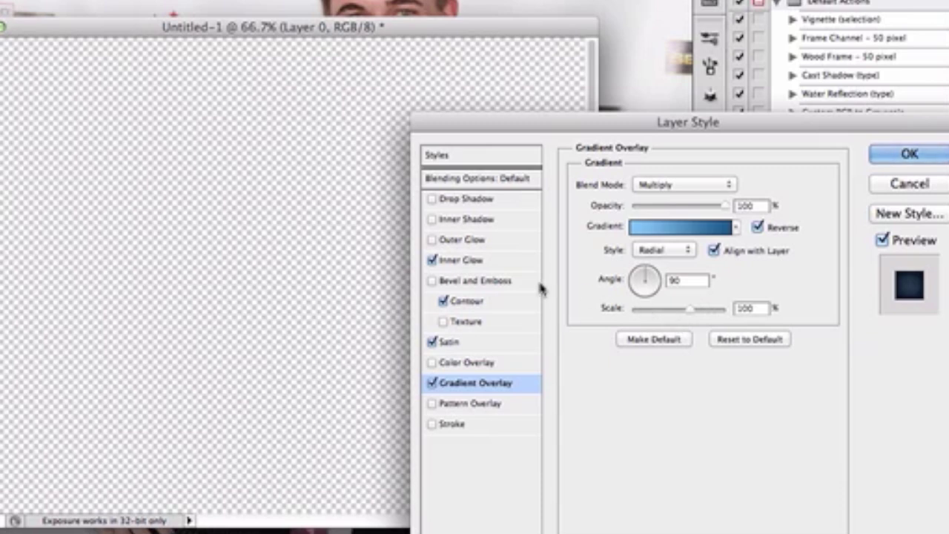
Step: Set Layer 0's Satin to Multiply blue #004f92, 15% opacity, 17 px distance, 32 px size
click(495, 345)
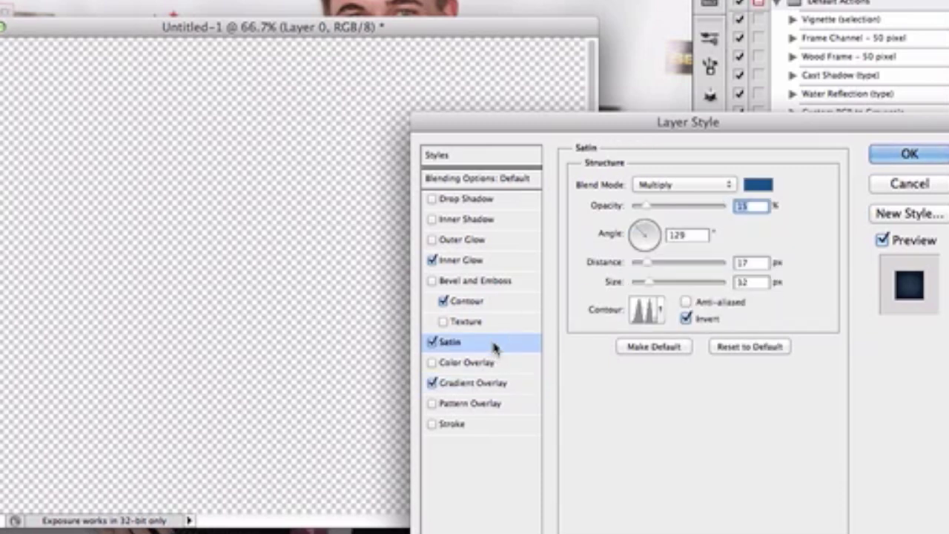
click(757, 185)
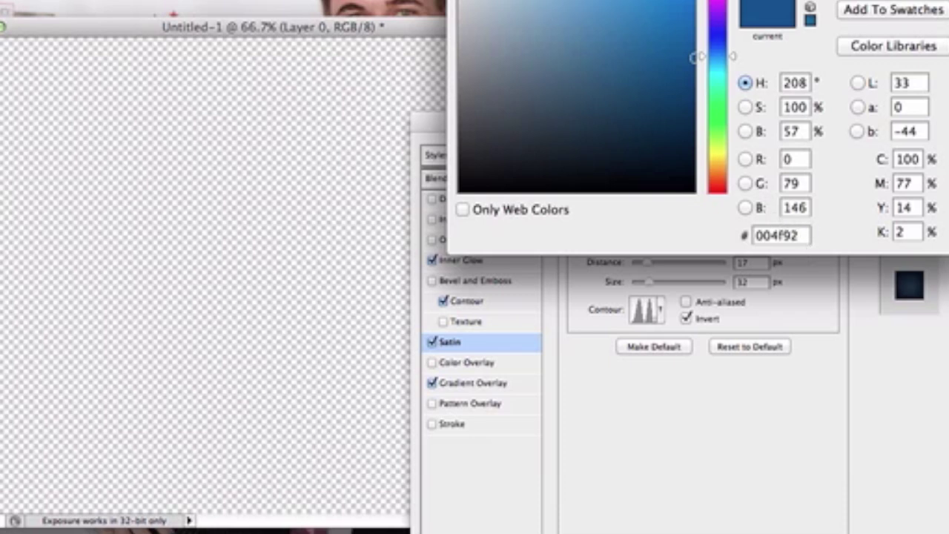
key(Return)
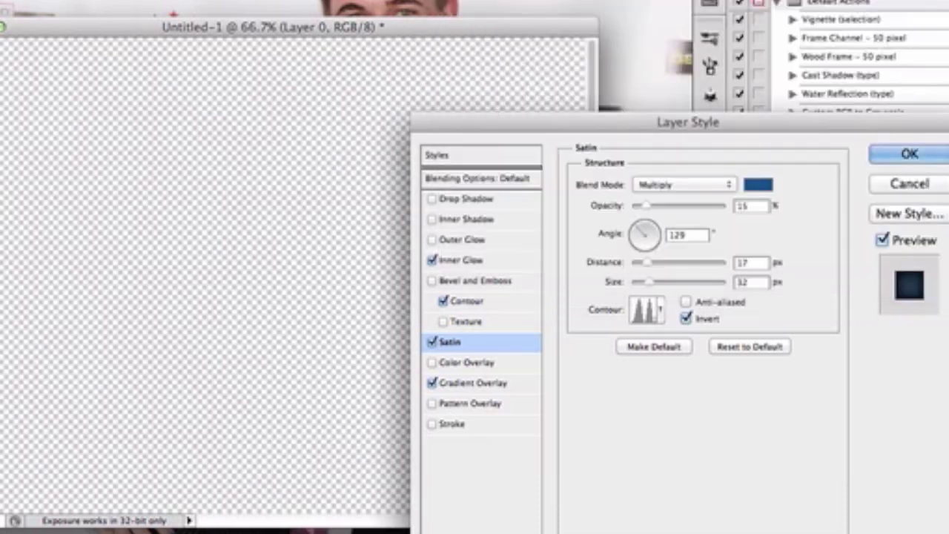
click(659, 315)
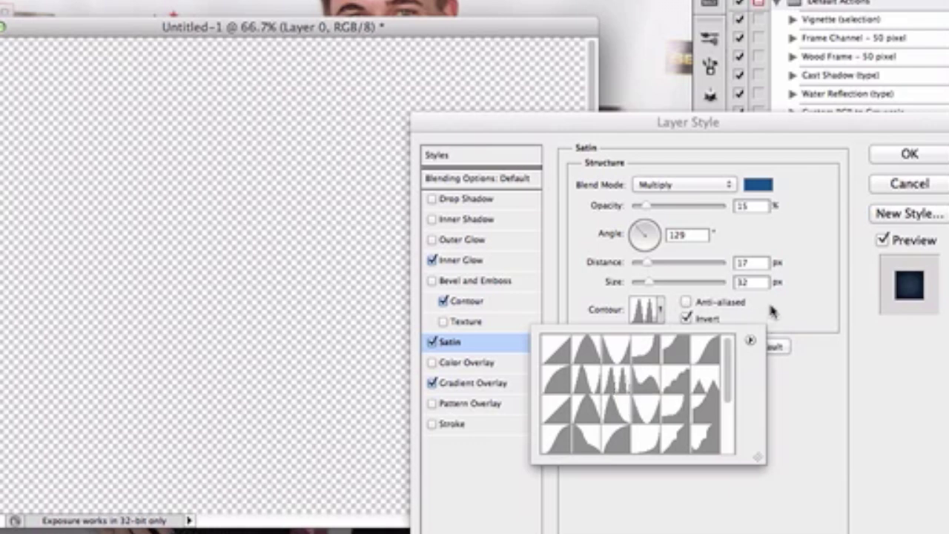
click(807, 313)
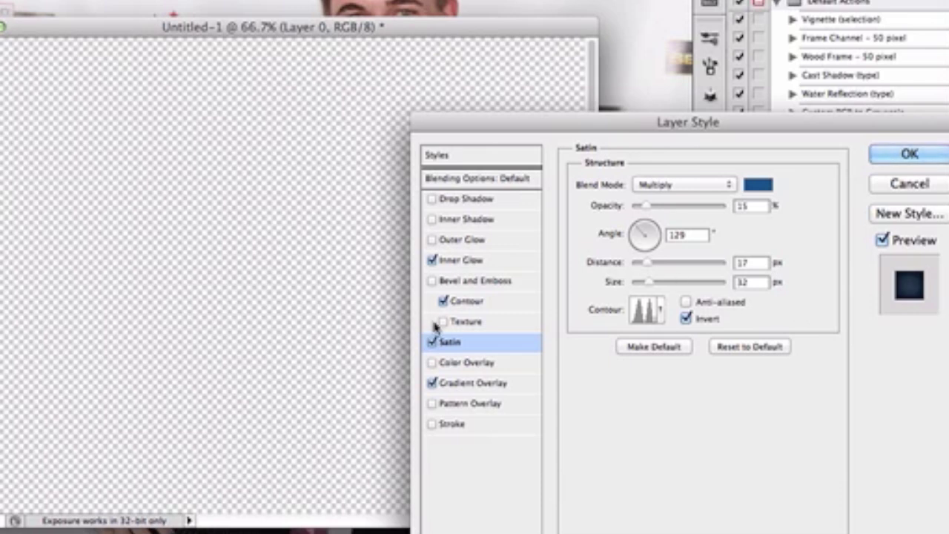
Step: Turn off the bevel contour and add a dark blue #104673 Multiply inner glow of 199 px
click(468, 304)
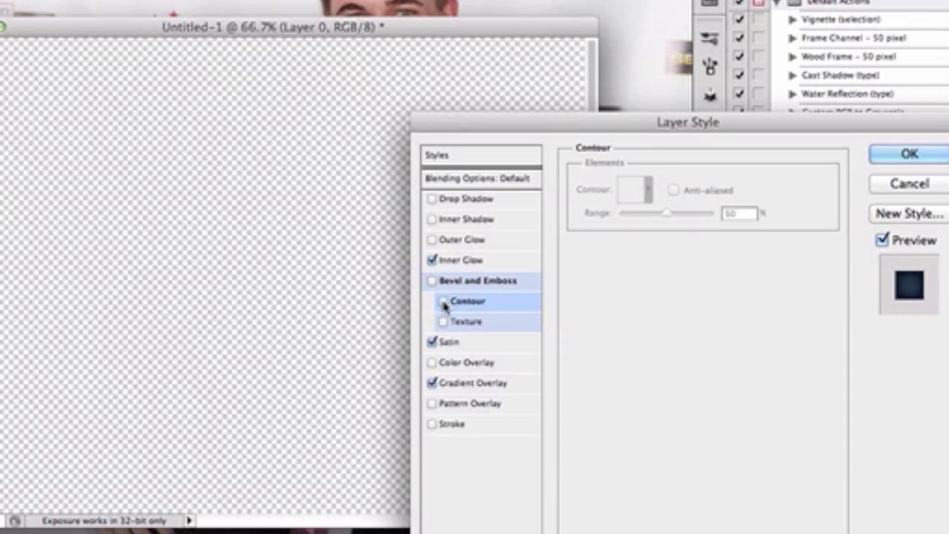
click(469, 262)
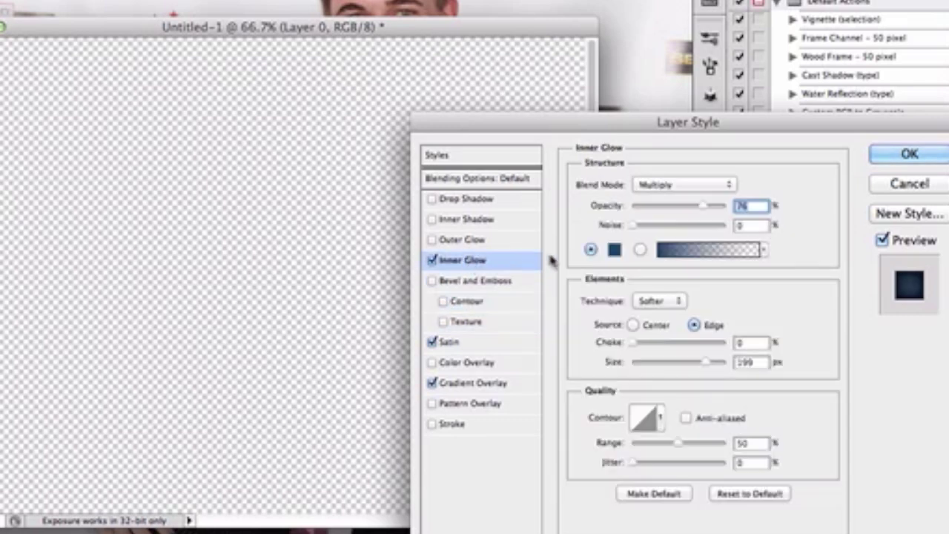
click(614, 252)
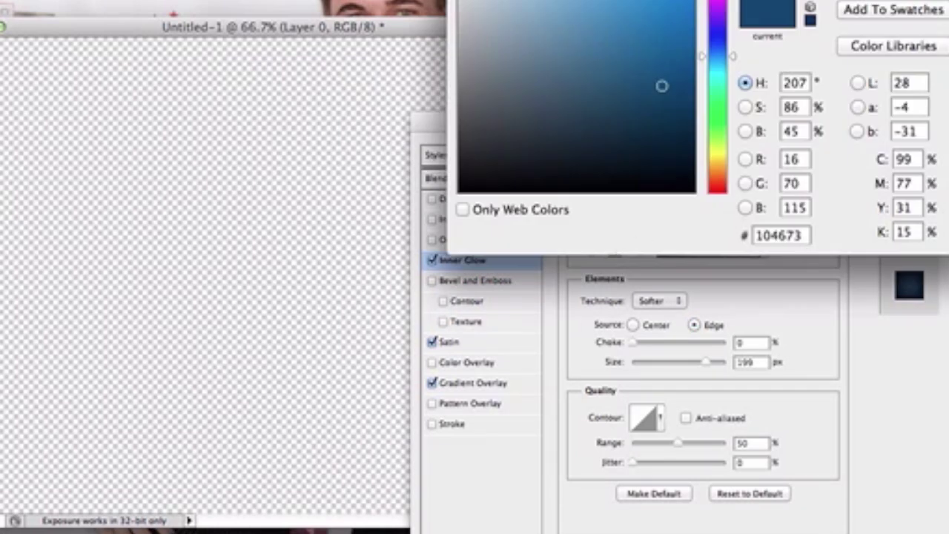
key(Return)
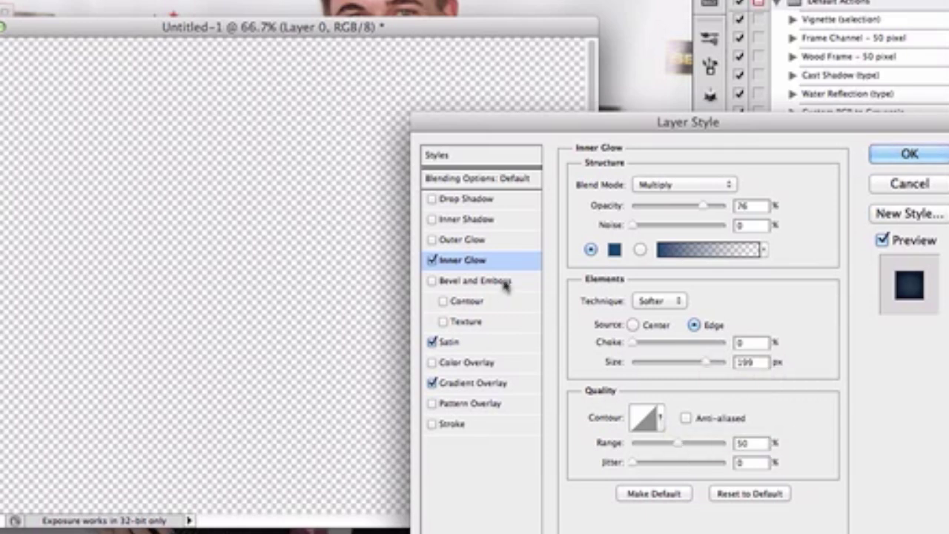
Step: Apply the layer style and show Layer 0's light-to-dark radial blue gradient on the canvas
click(921, 152)
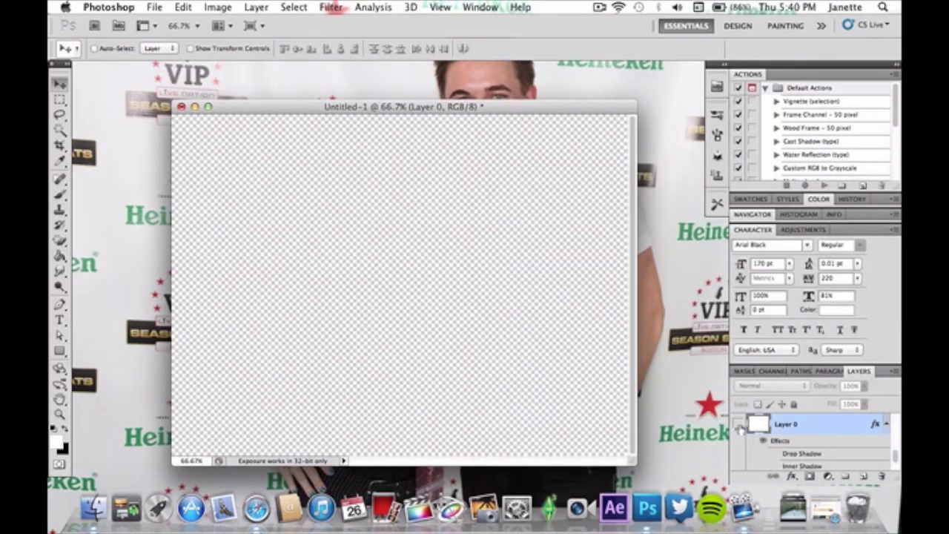
click(739, 469)
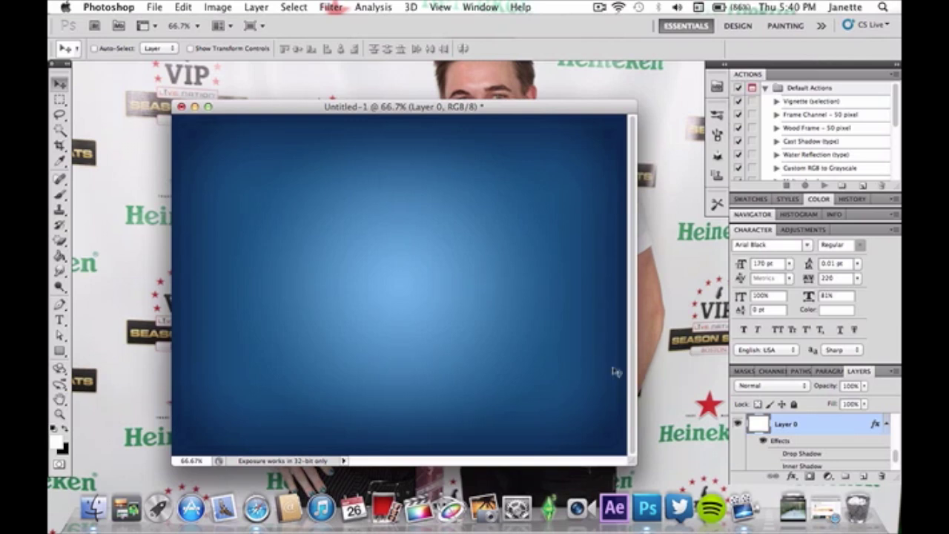
scroll(769, 431, up, 1)
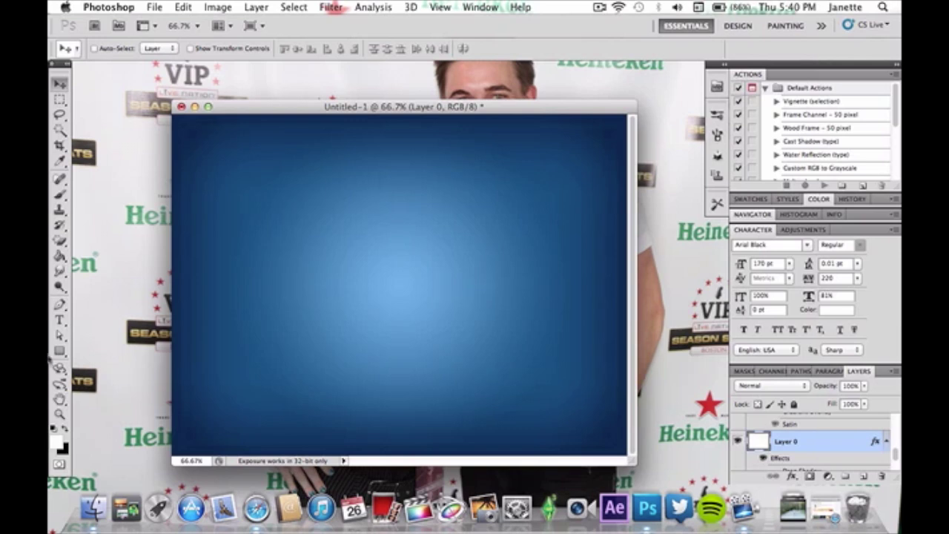
Step: Type the white word 'Jazzed' in Arial Black 170 pt on the upper canvas
click(60, 320)
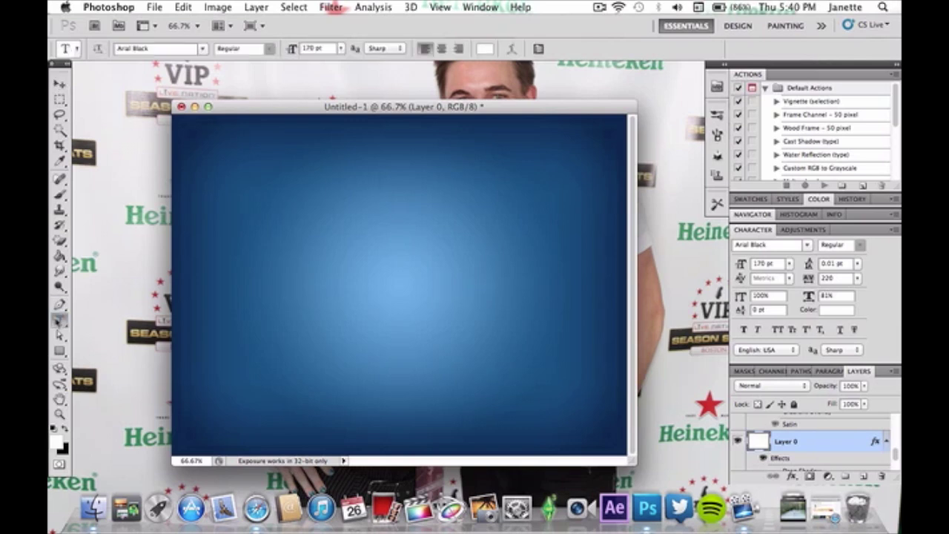
click(240, 271)
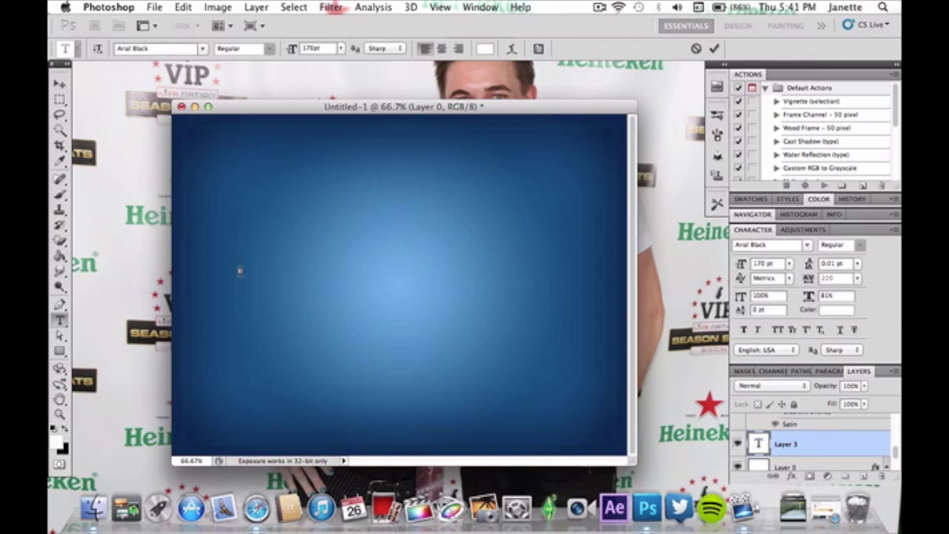
text(Jazzed)
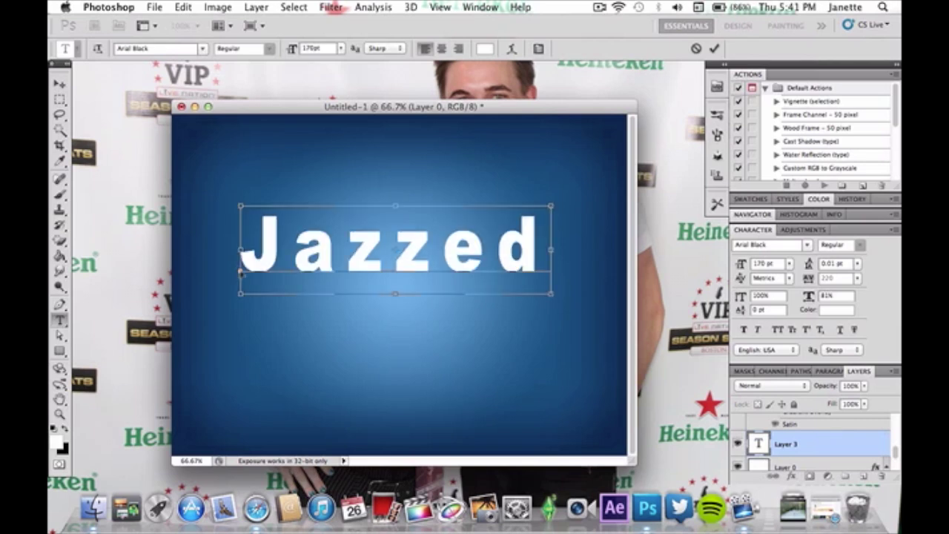
key(super+a)
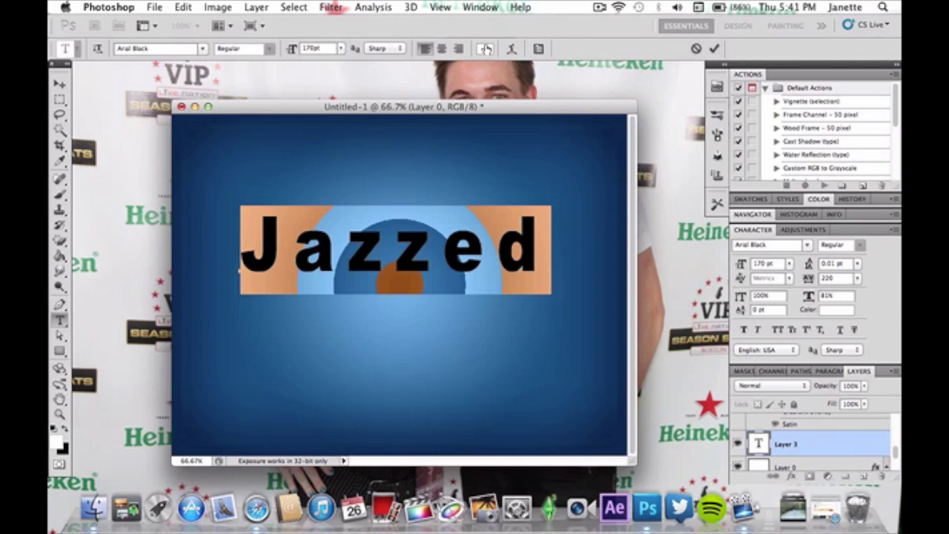
click(823, 450)
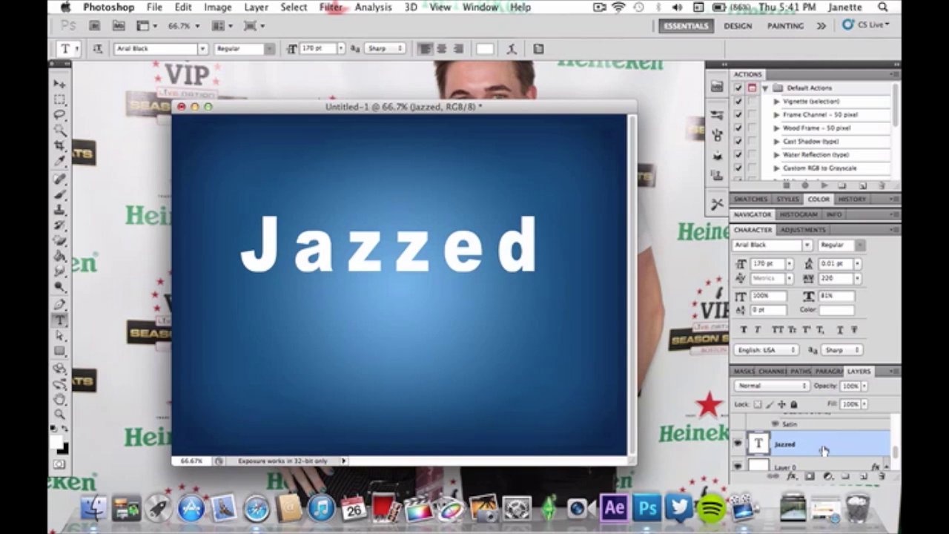
Step: Merge the Jazzed text layer with a new empty Layer 3 into plain pixels
click(861, 477)
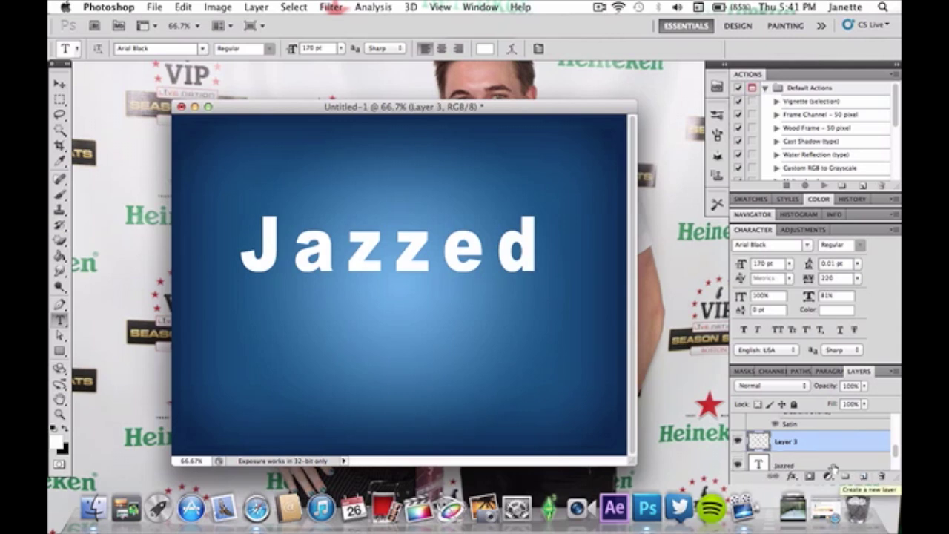
shift+click(791, 466)
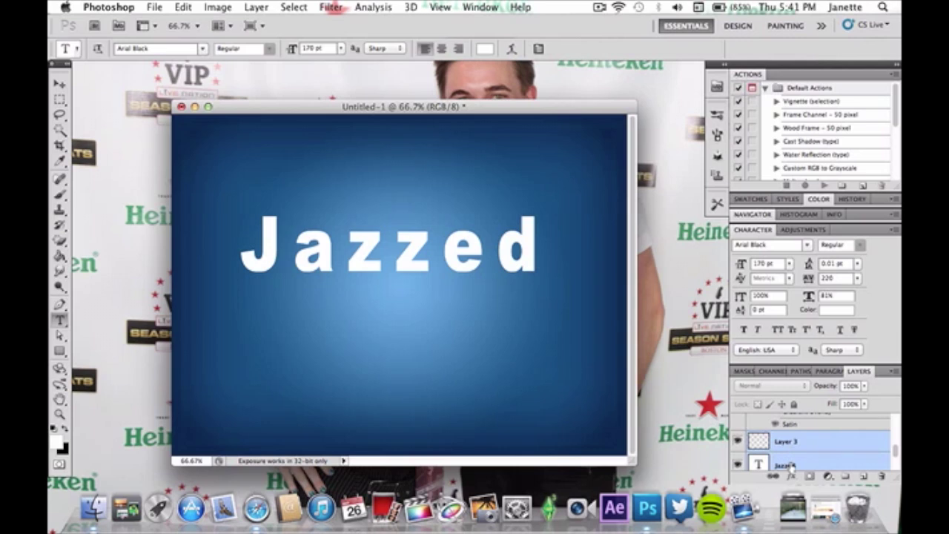
key(super+e)
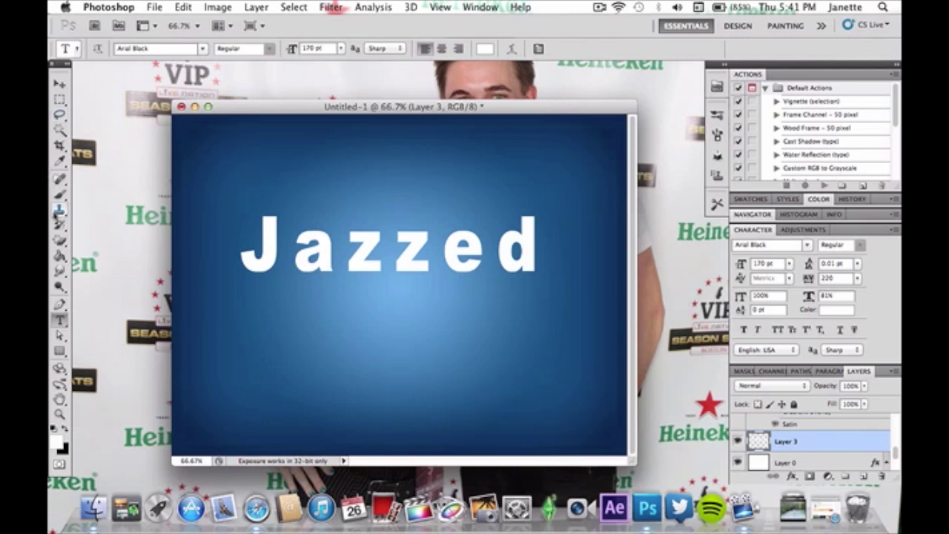
click(59, 129)
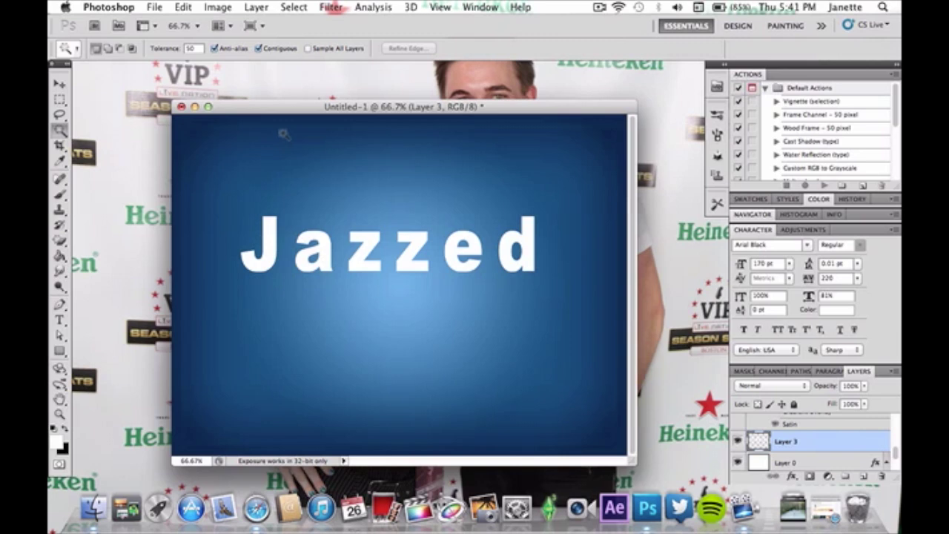
click(60, 83)
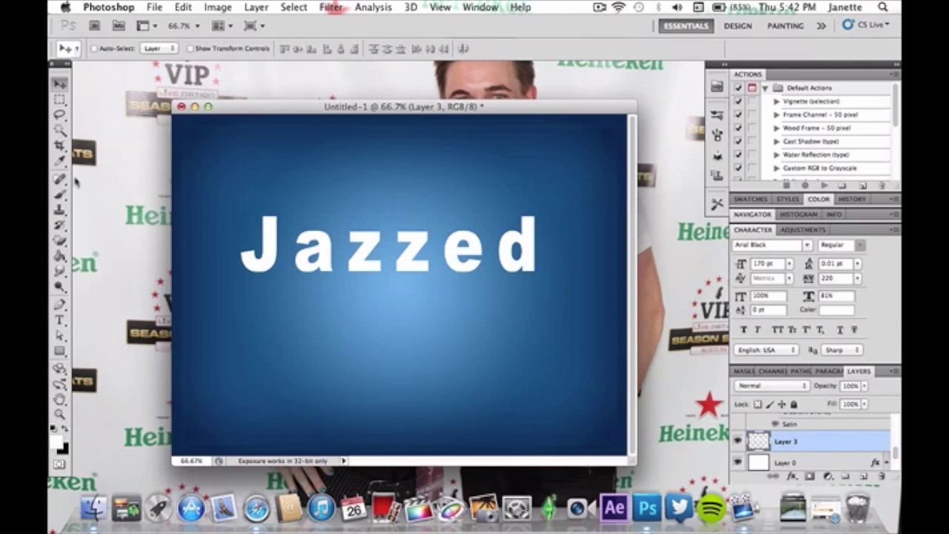
Step: Select the outline of all the Jazzed letters and add an empty Layer 4 above Layer 3
click(60, 129)
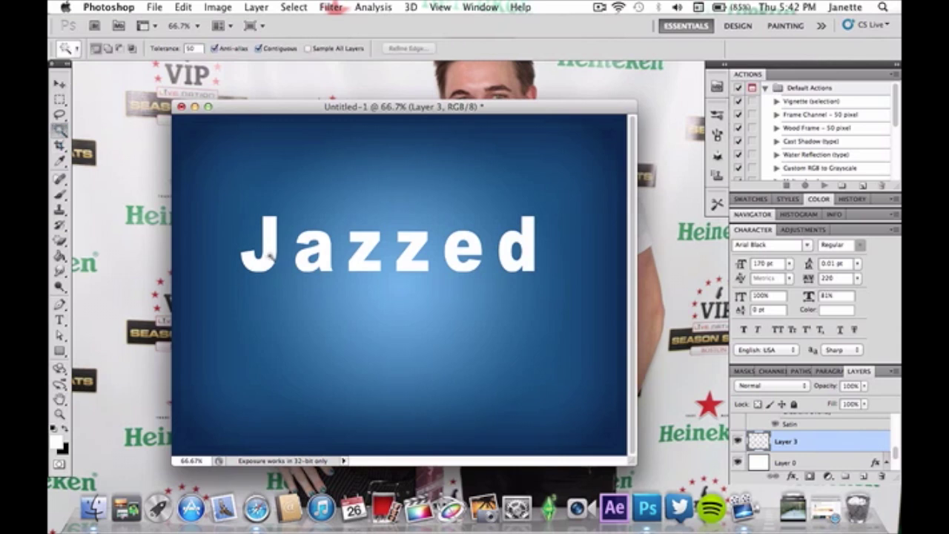
click(270, 253)
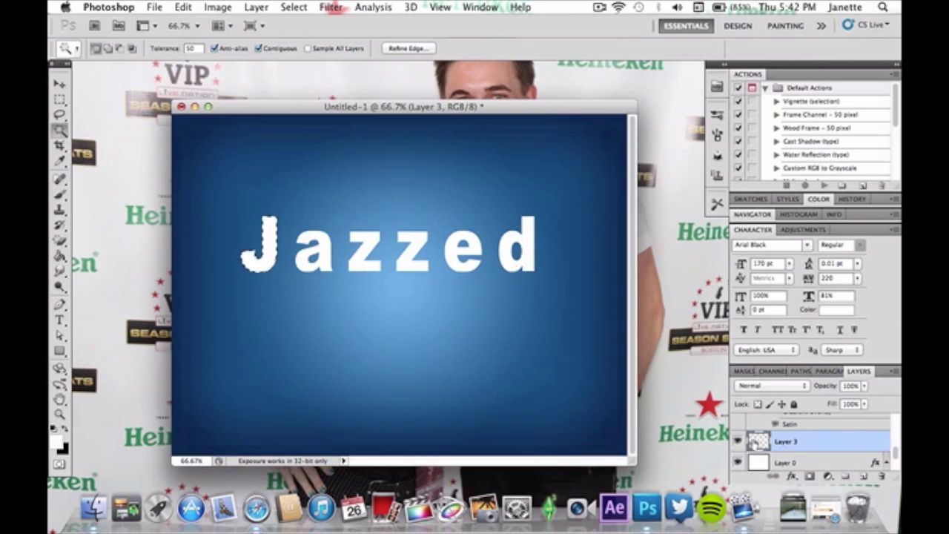
super+click(753, 444)
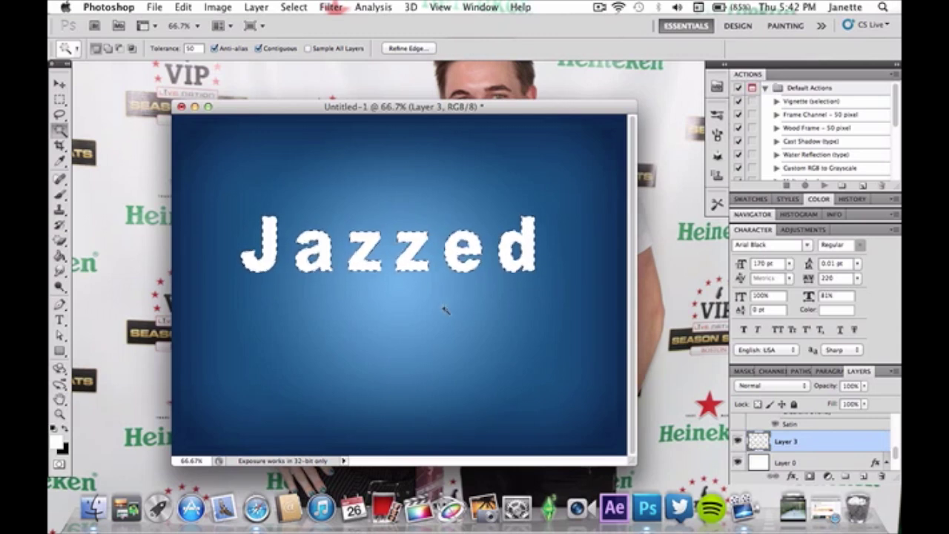
click(863, 478)
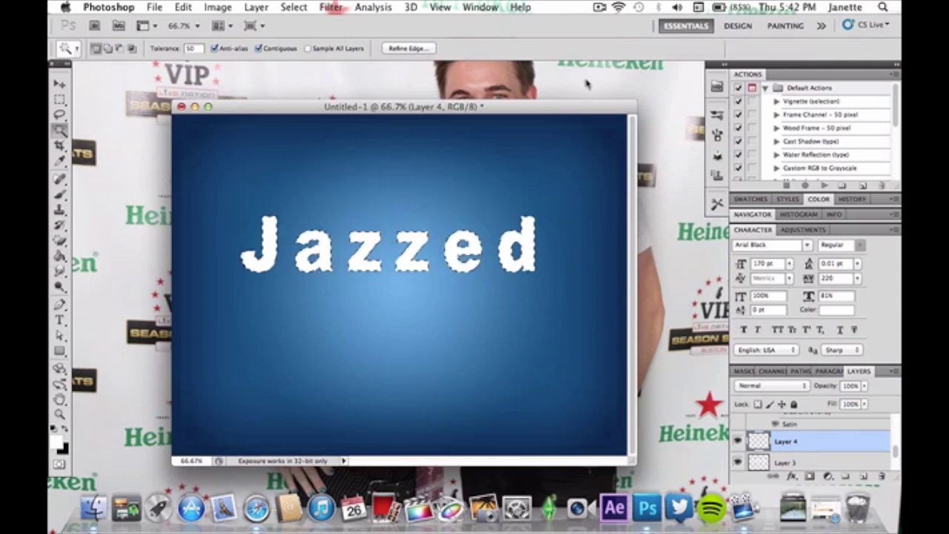
Step: Fill the selected Jazzed letters with grey #7b7b7b (RGB 123, 123, 123), then deselect
click(810, 201)
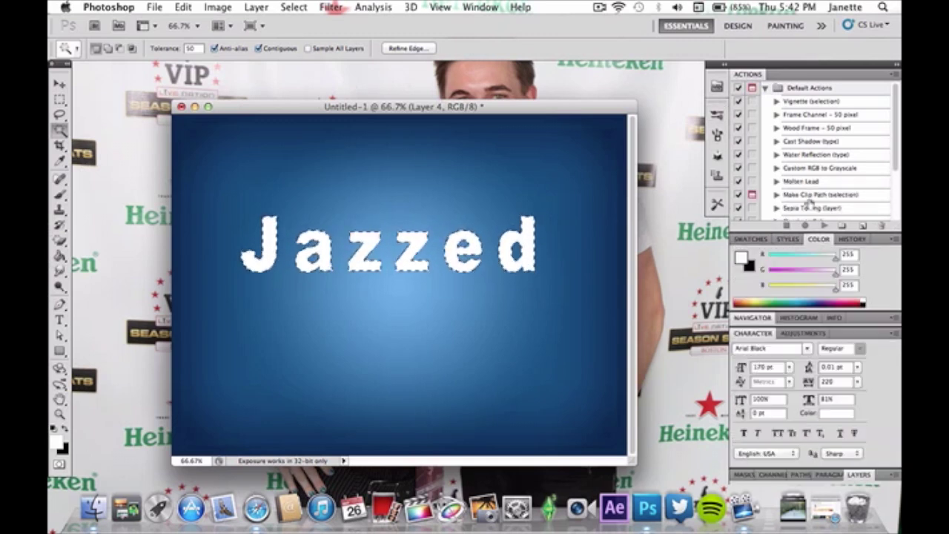
click(745, 260)
mouse_move(557, 160)
mouse_down()
mouse_move(551, 148)
mouse_move(531, 148)
mouse_move(535, 156)
mouse_up()
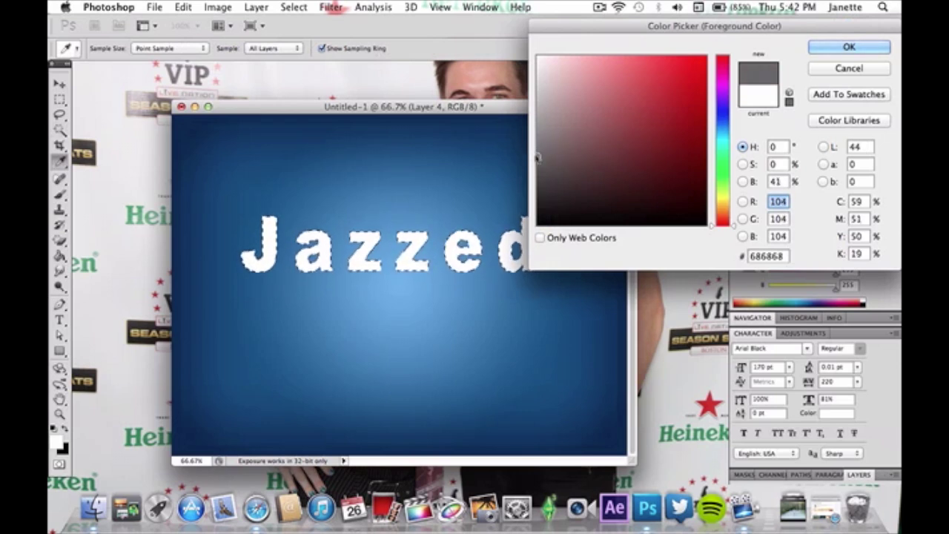
drag(535, 143, 531, 147)
key(Return)
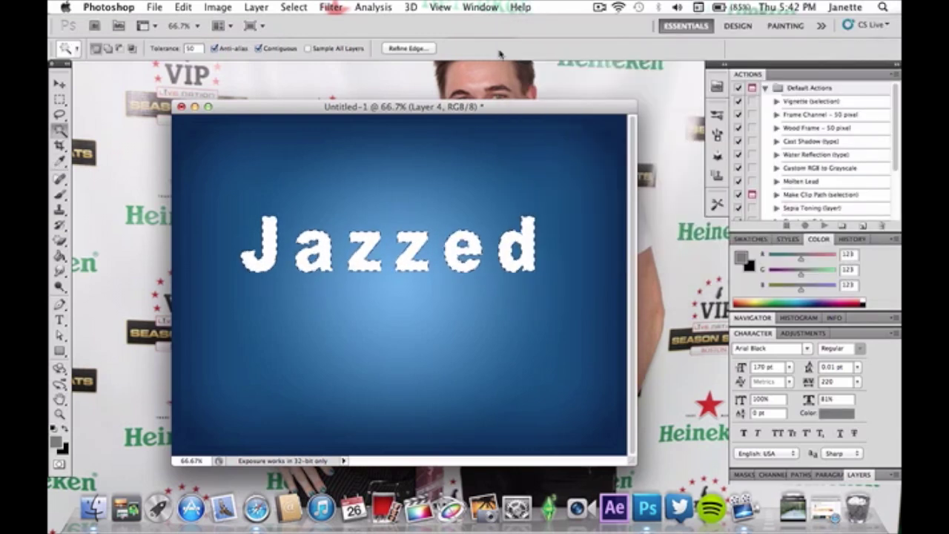
key(alt+BackSpace)
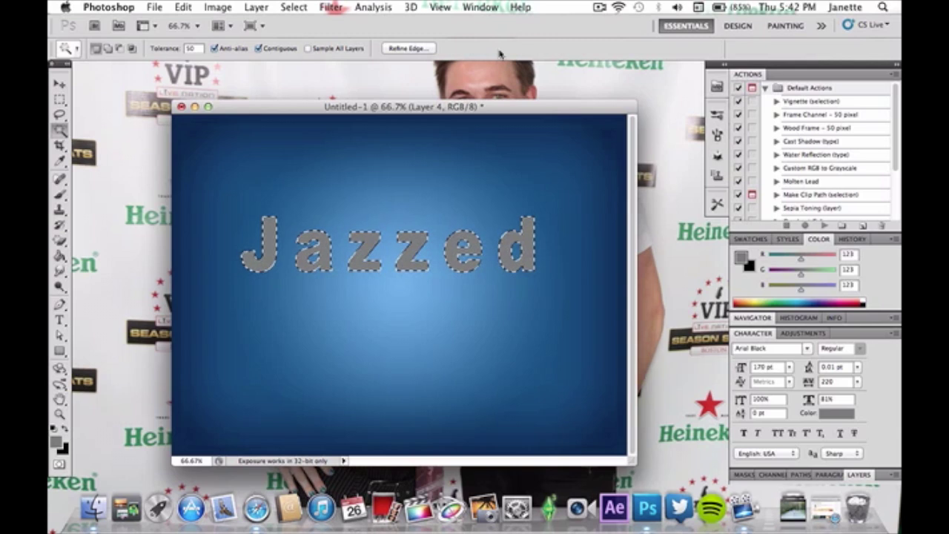
key(super+d)
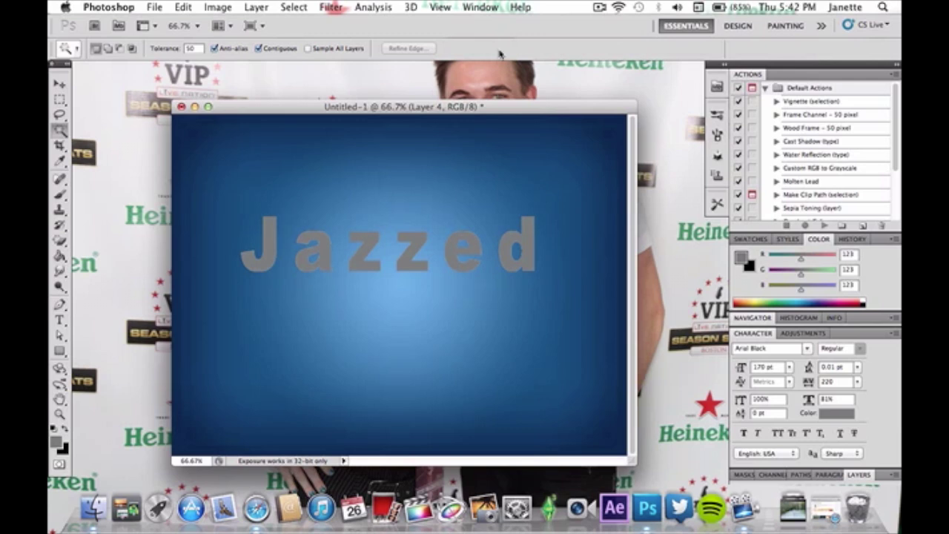
click(859, 476)
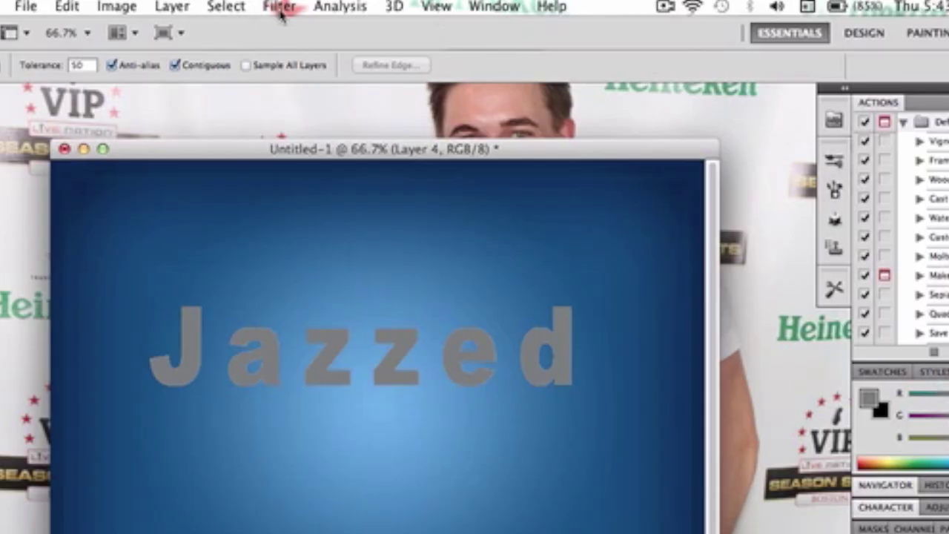
click(333, 8)
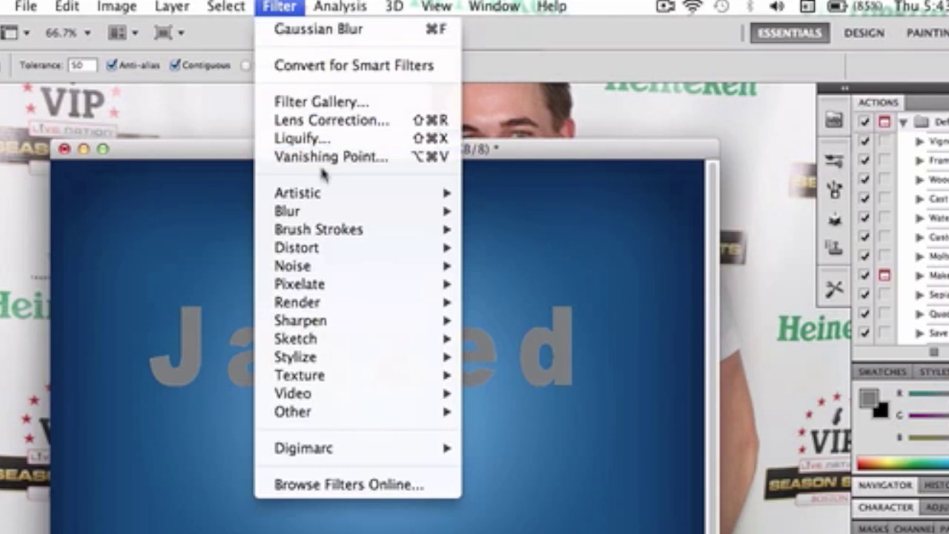
mouse_move(368, 212)
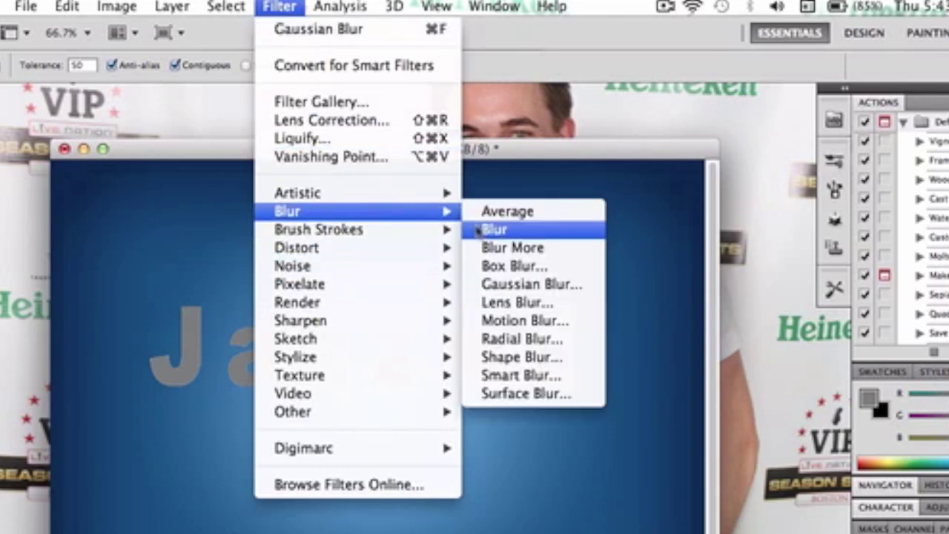
click(498, 287)
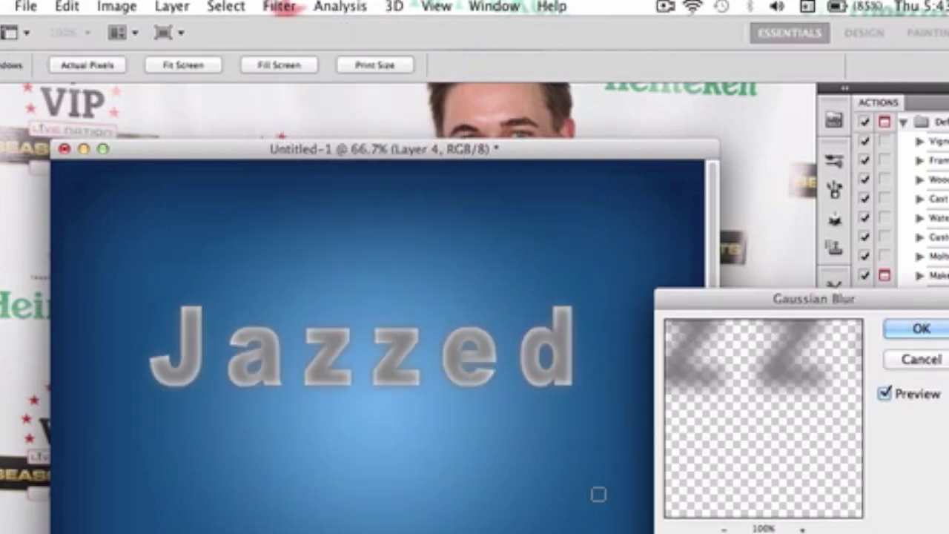
click(910, 371)
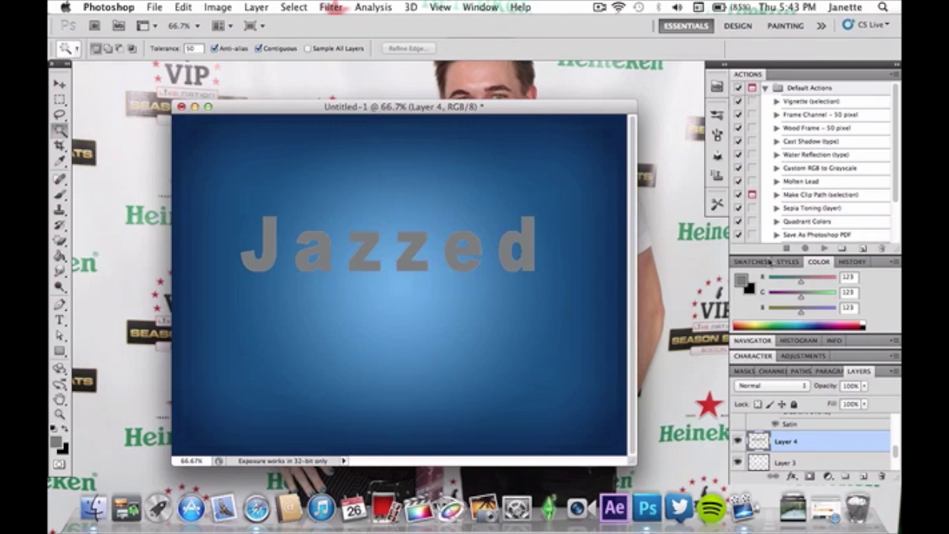
Step: Undo the deselection and grey fill of the letters, then deselect
click(182, 9)
click(186, 48)
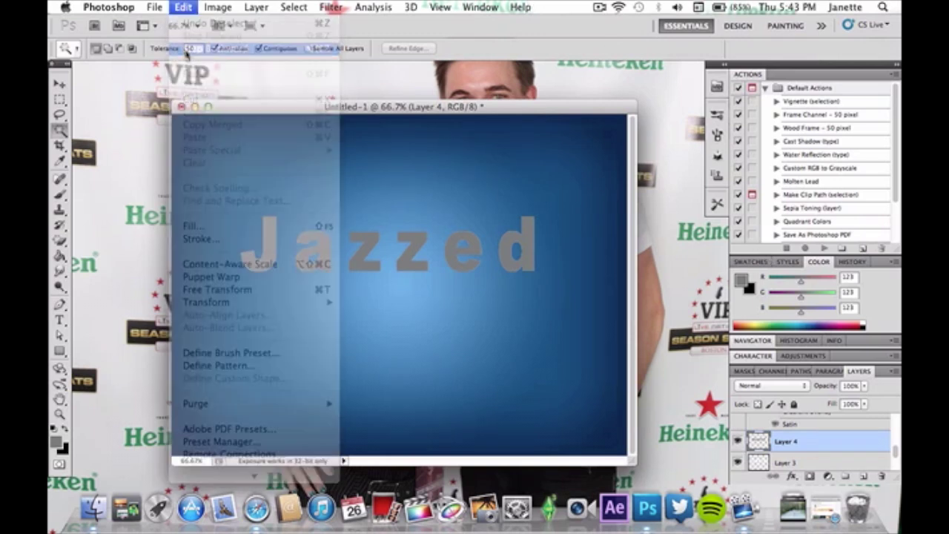
click(186, 8)
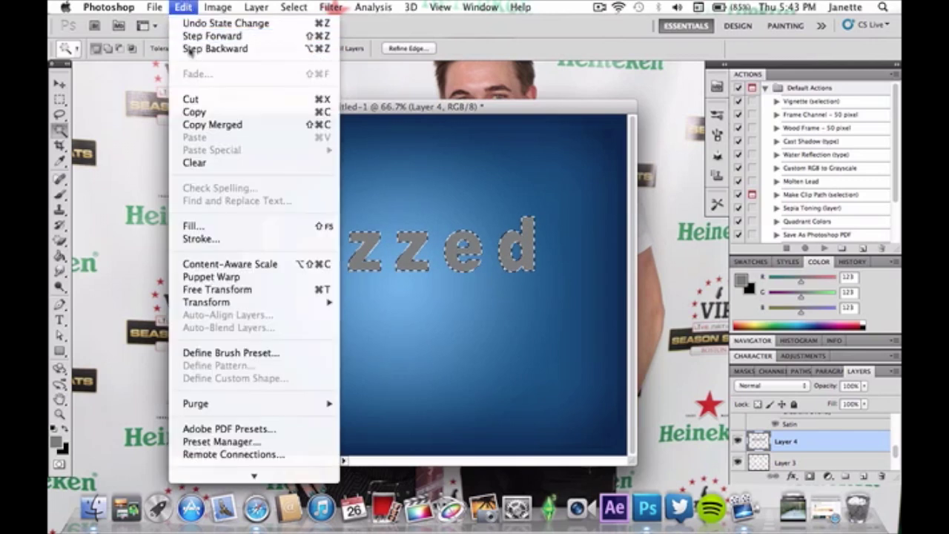
click(190, 49)
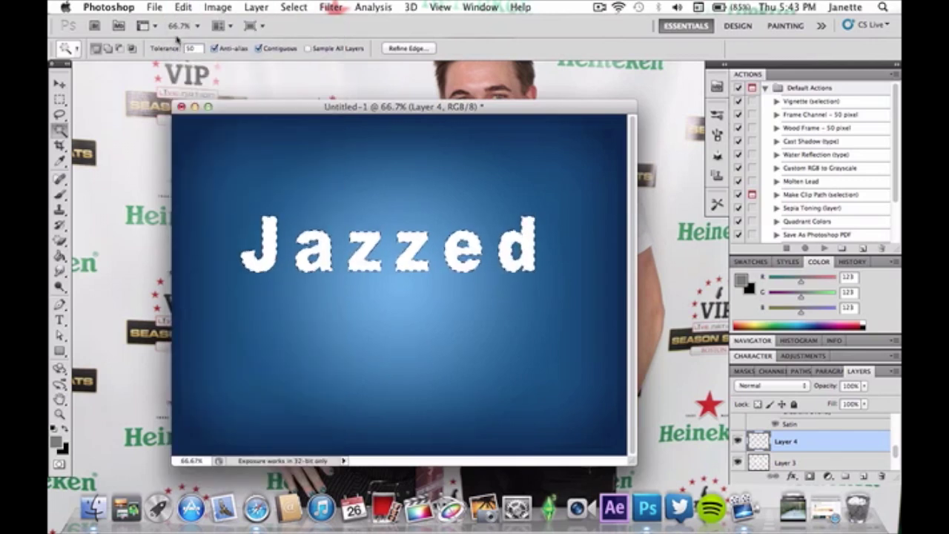
key(super+d)
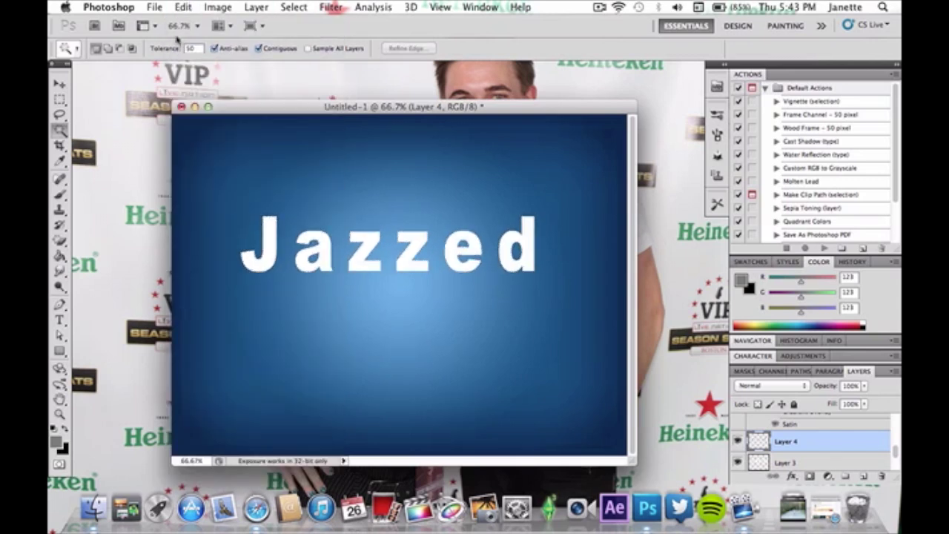
Step: Gaussian-blur the white Jazzed text on Layer 3 and merge it with Layer 4
click(331, 7)
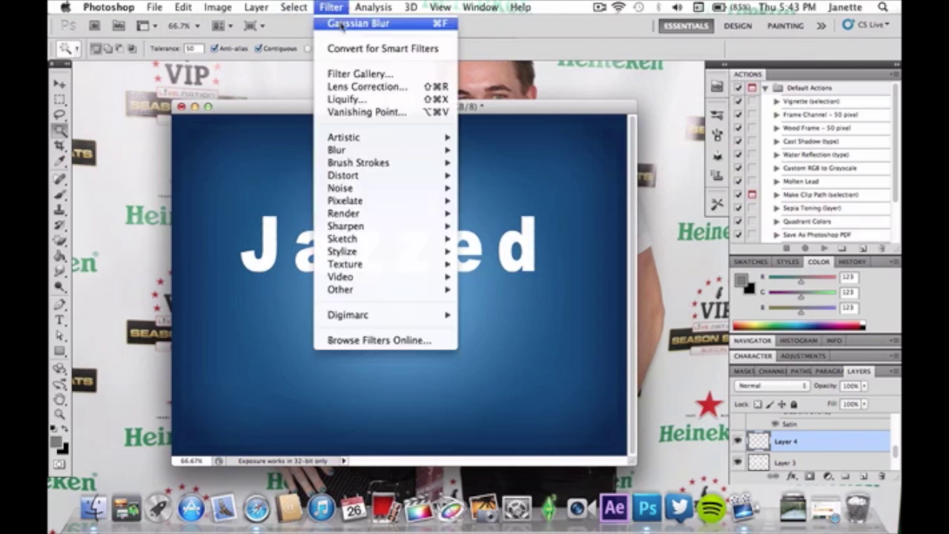
click(341, 24)
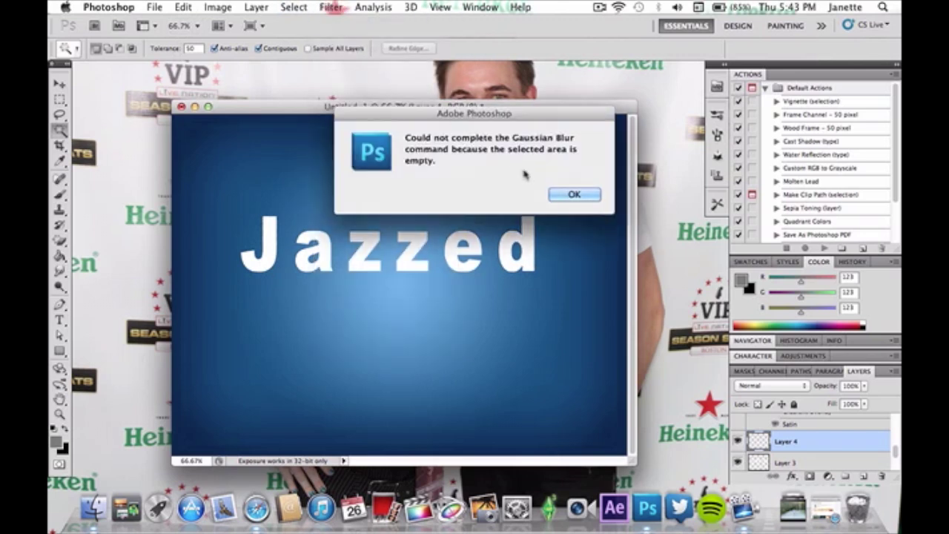
click(585, 195)
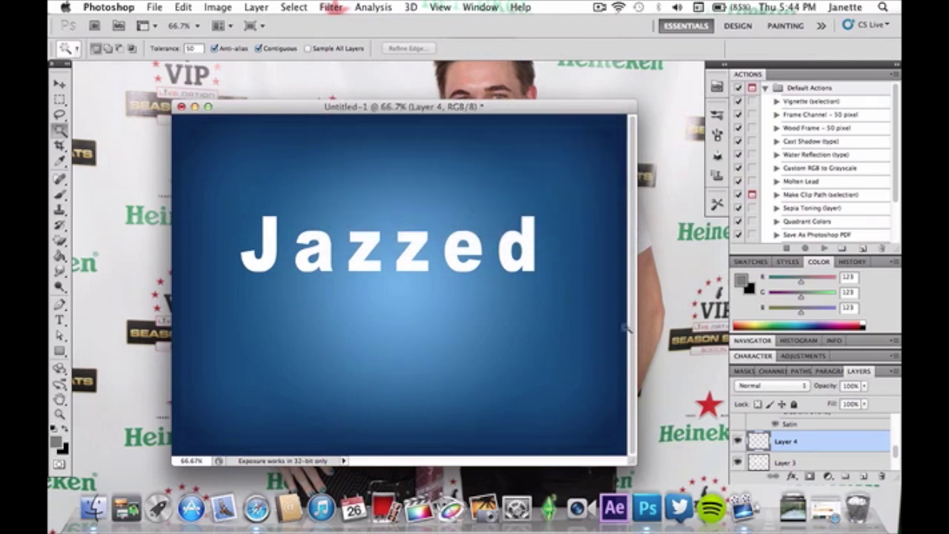
click(787, 464)
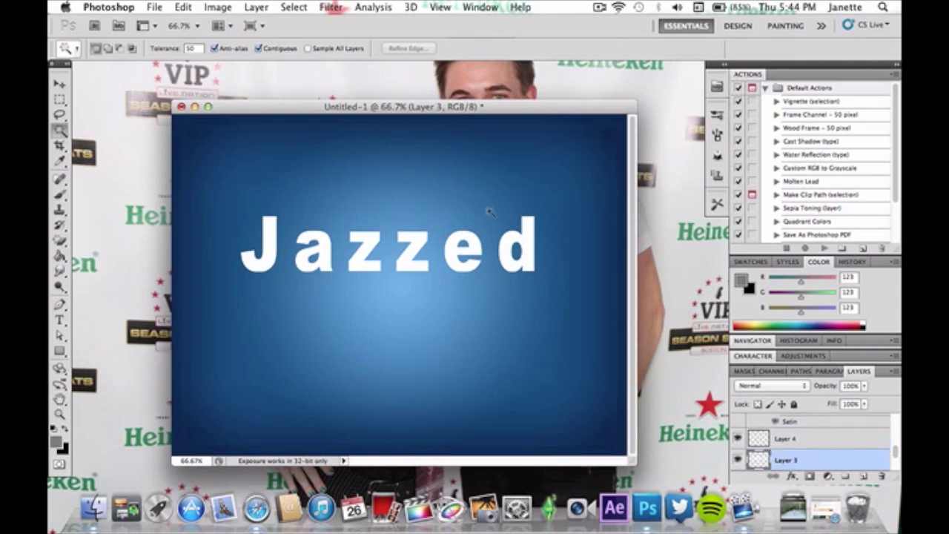
click(331, 8)
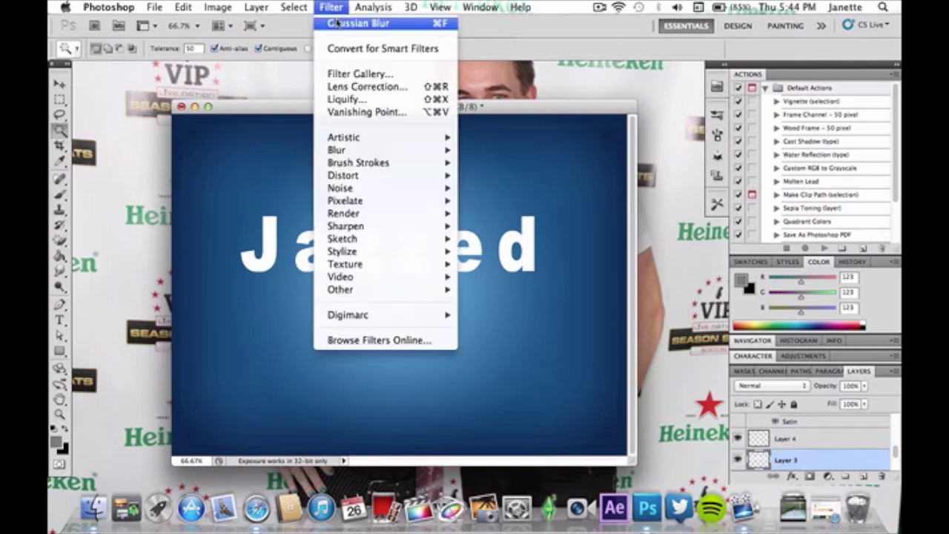
click(339, 24)
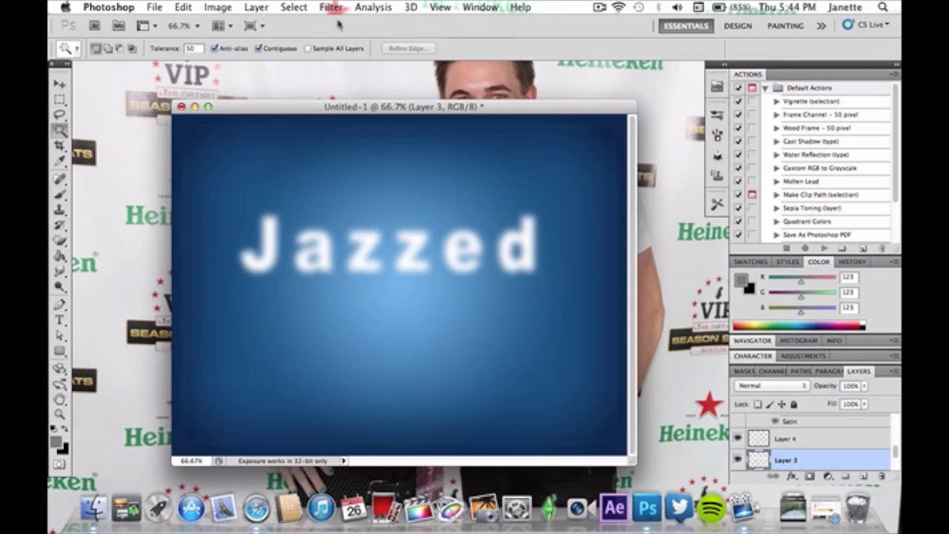
shift+click(794, 438)
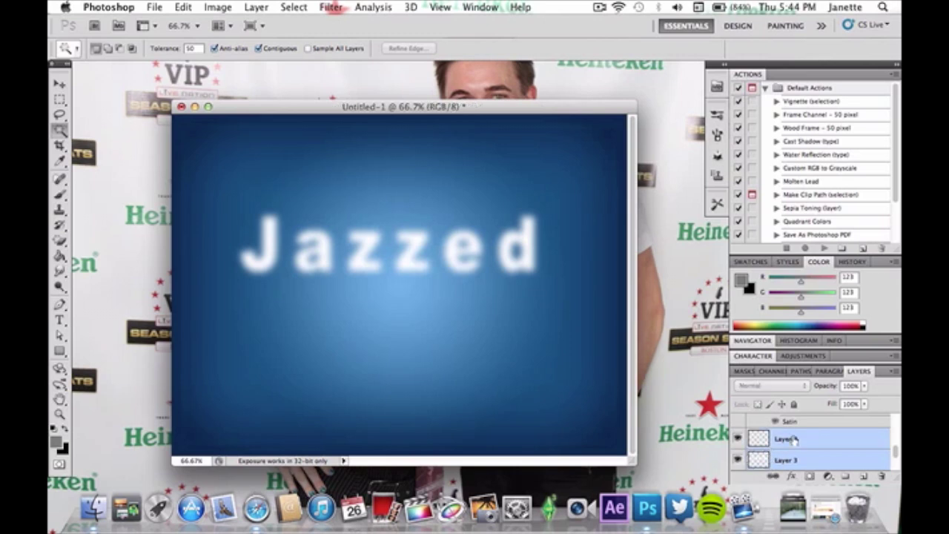
key(super+e)
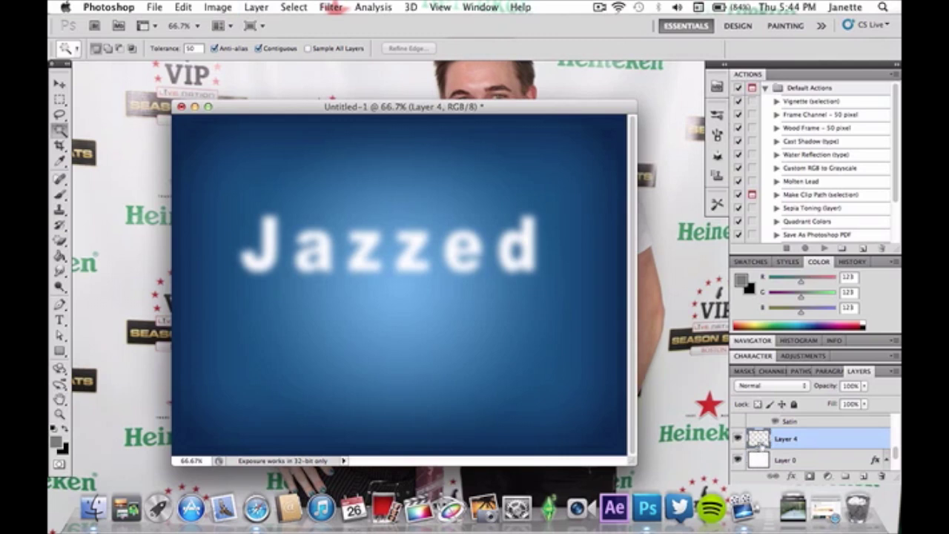
Step: Remove Layer 4 with the blurred Jazzed lettering so only the radial blue 'base' remains
super+click(759, 439)
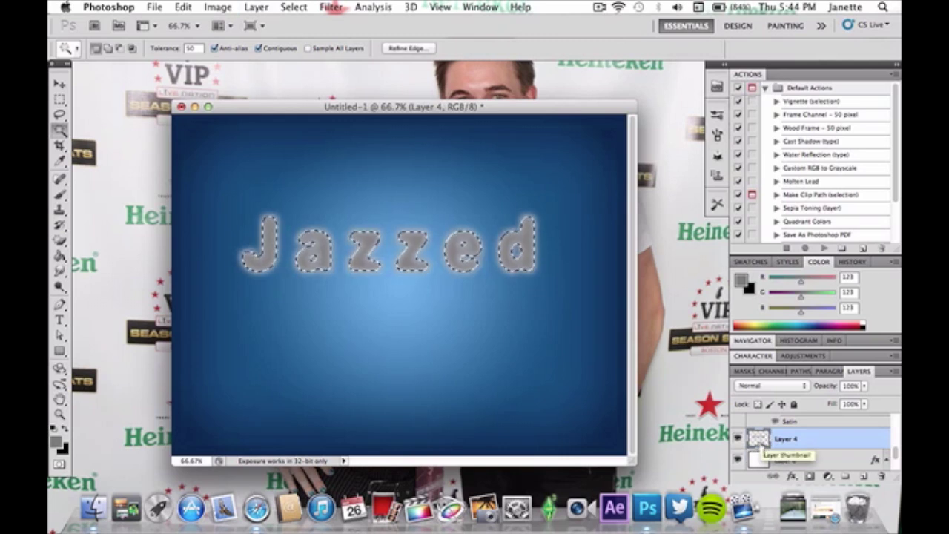
key(super+d)
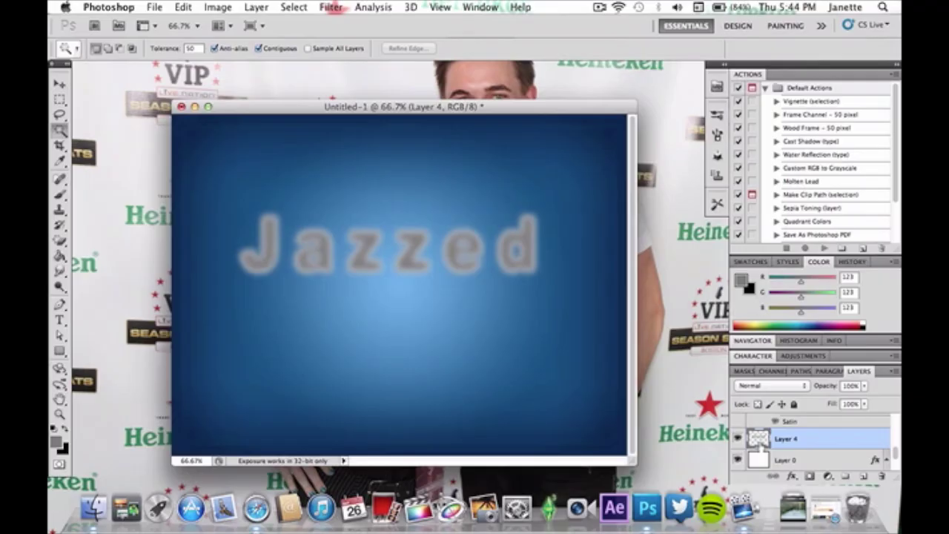
key(Delete)
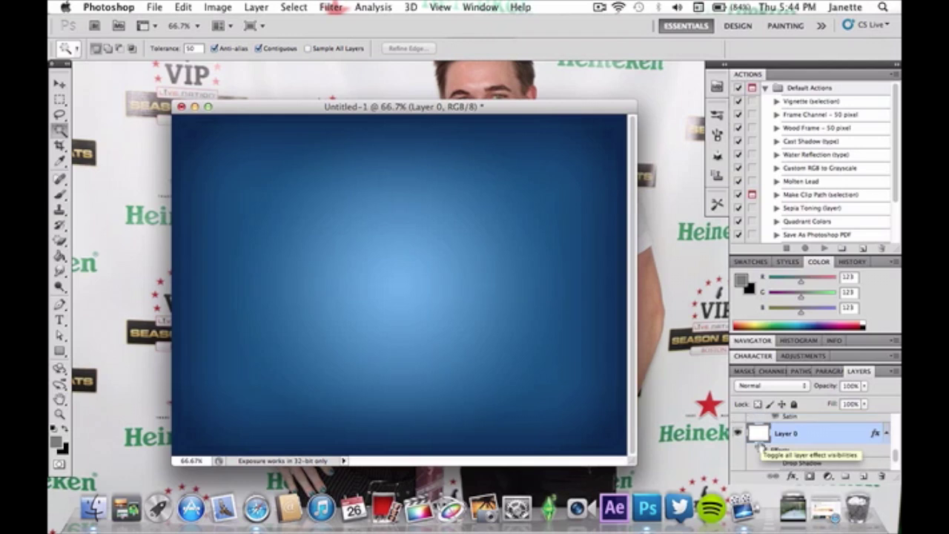
scroll(760, 445, down, 3)
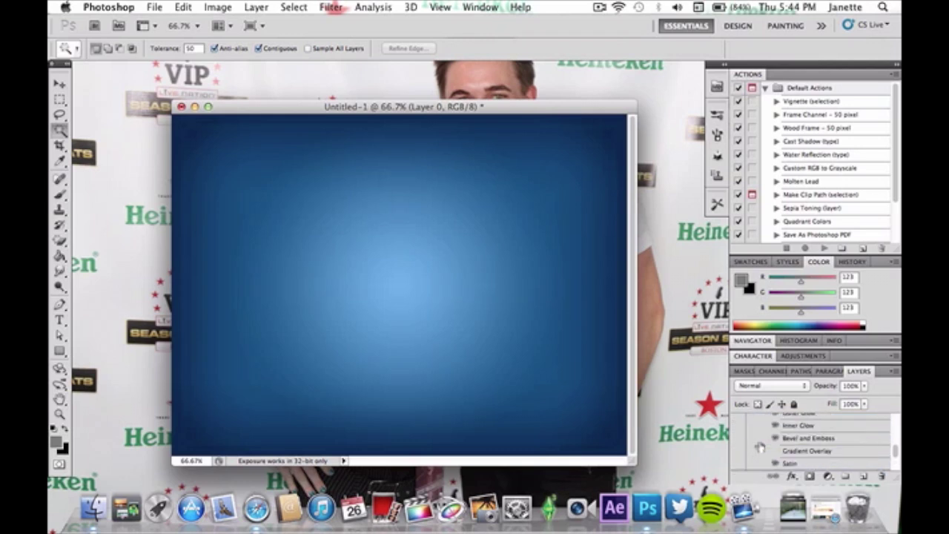
scroll(760, 447, up, 4)
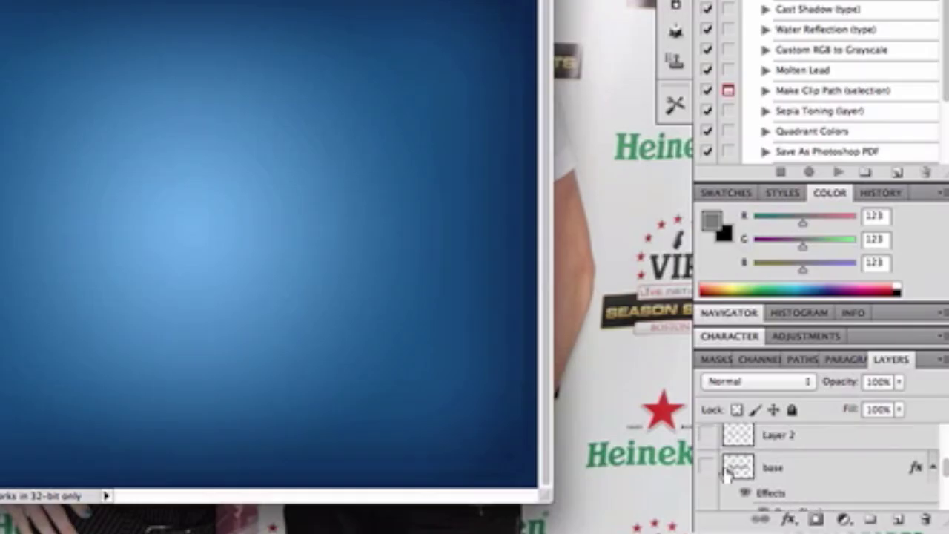
Step: Give the base layer a #008aff Linear Dodge (Add) drop shadow: 67% opacity, 3 px distance, 18 px size
double_click(826, 468)
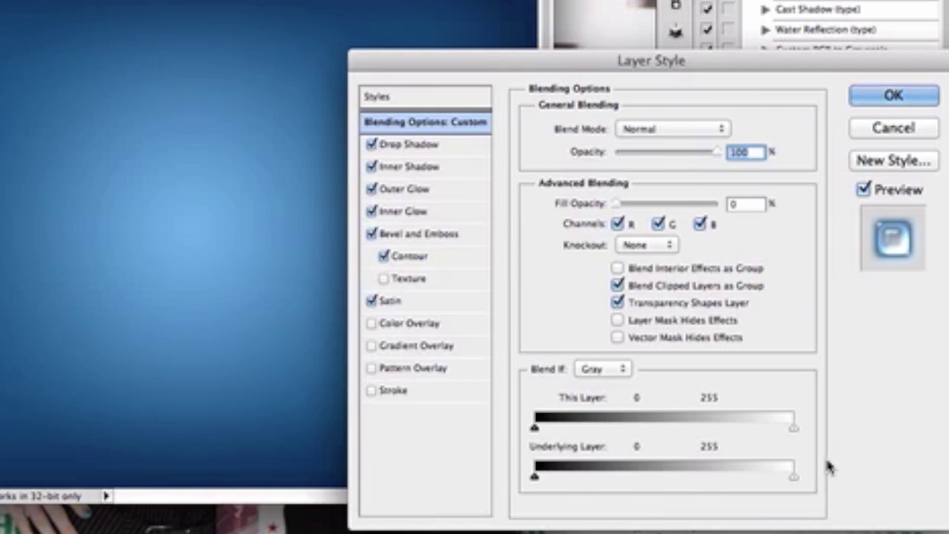
click(408, 145)
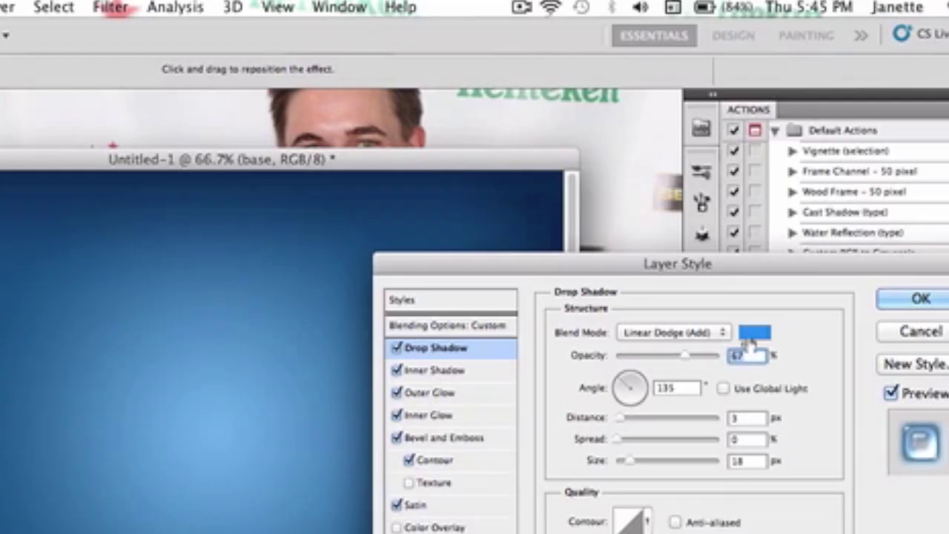
click(728, 129)
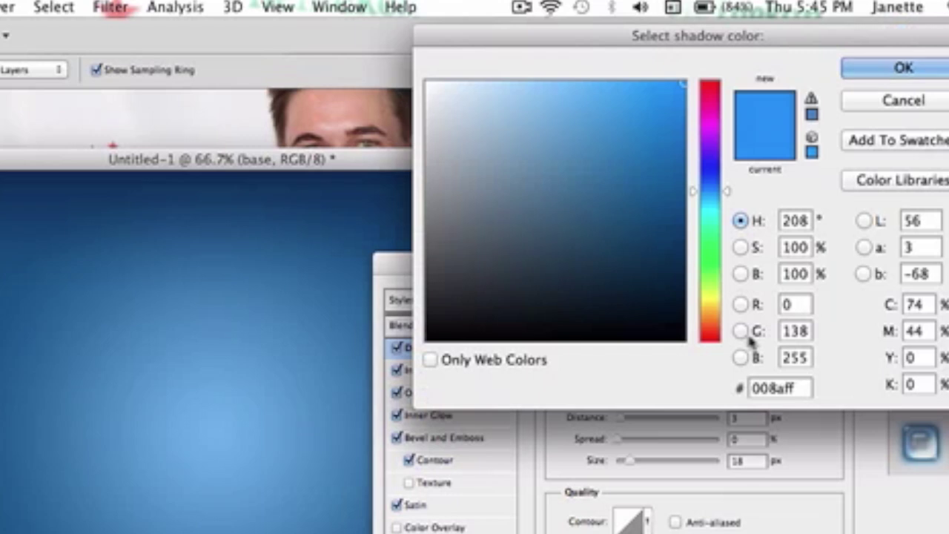
key(Return)
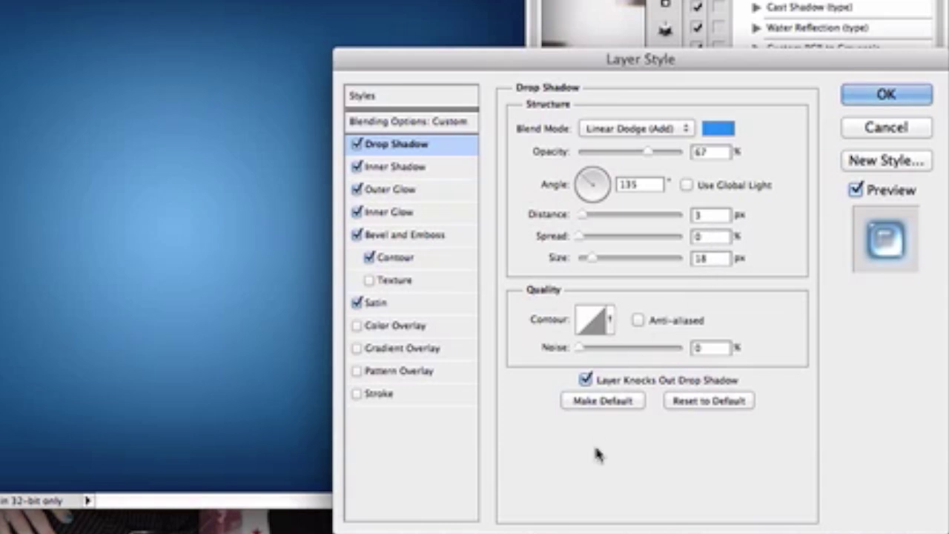
Step: Set base's Inner Shadow to Multiply #17578d, 54% opacity, 120° angle, 15 px distance, 10 px size
click(395, 169)
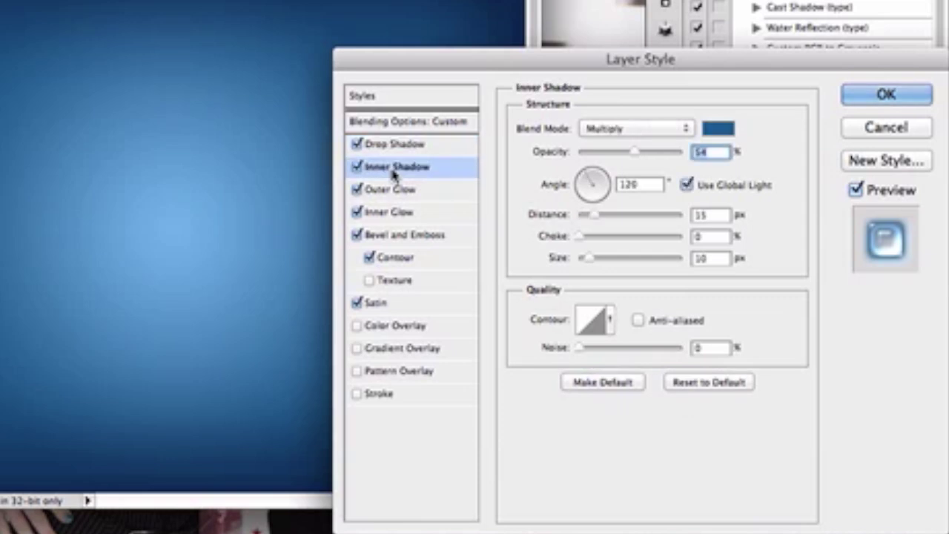
click(718, 130)
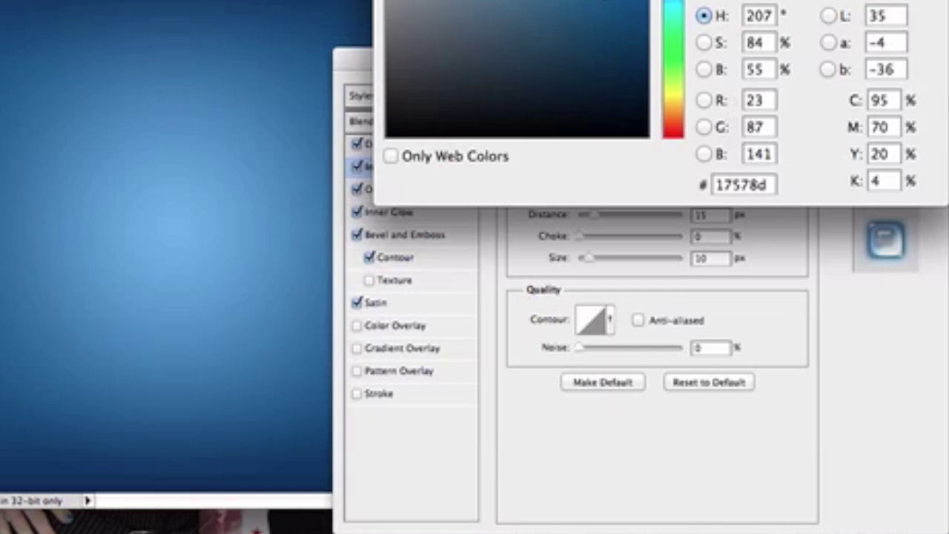
key(Return)
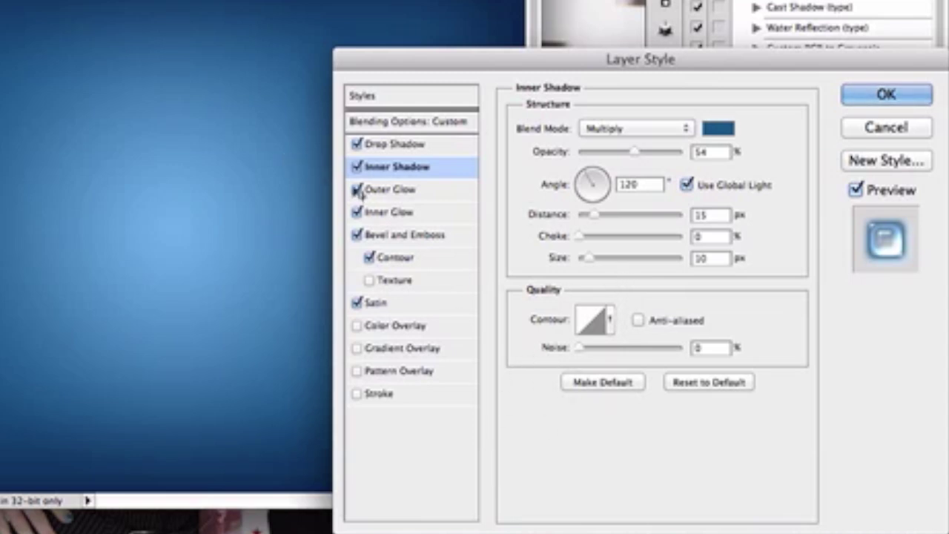
Step: Set base's Outer Glow to Darker Color #124671 at 75% opacity, 12% spread, 49 px size
click(388, 193)
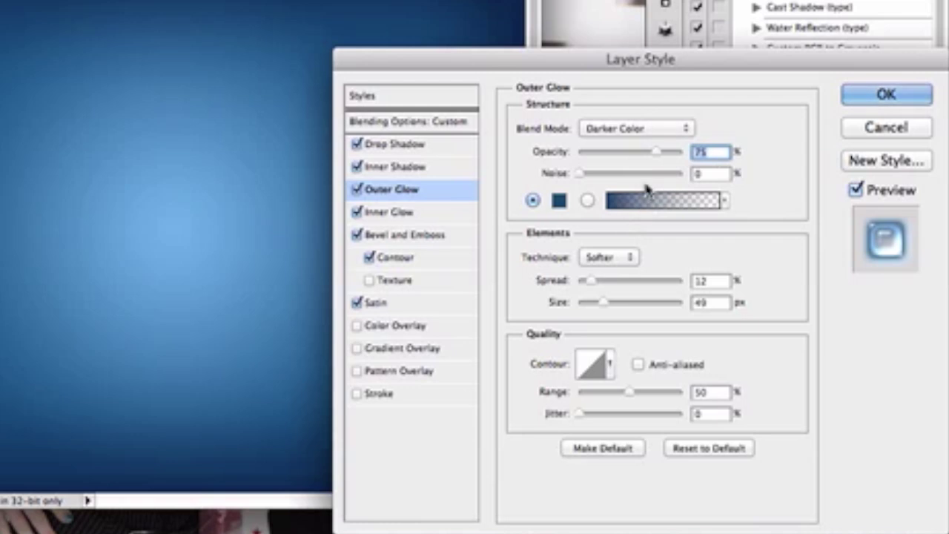
click(560, 200)
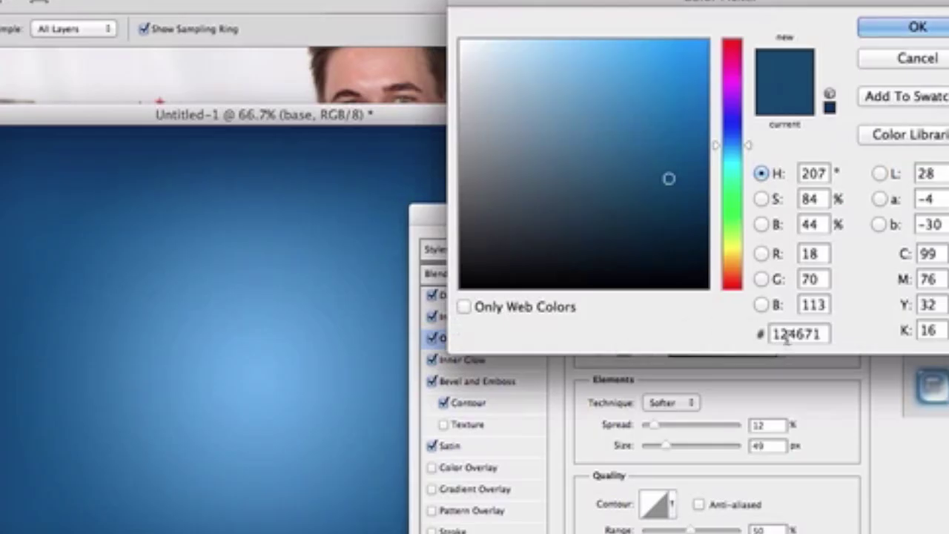
click(867, 28)
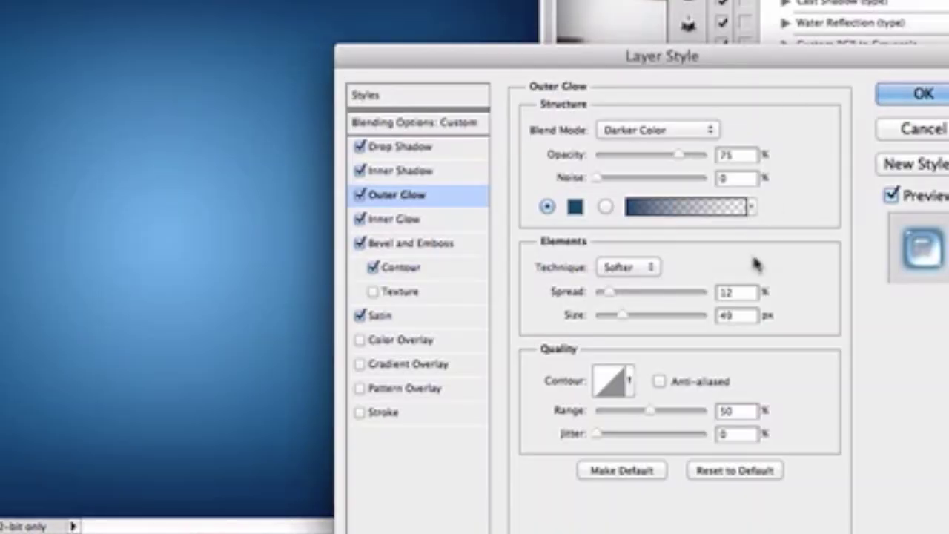
Step: Set base's Inner Glow to white Darken at 75%, Edge source, 0% choke, 199 px size
click(426, 222)
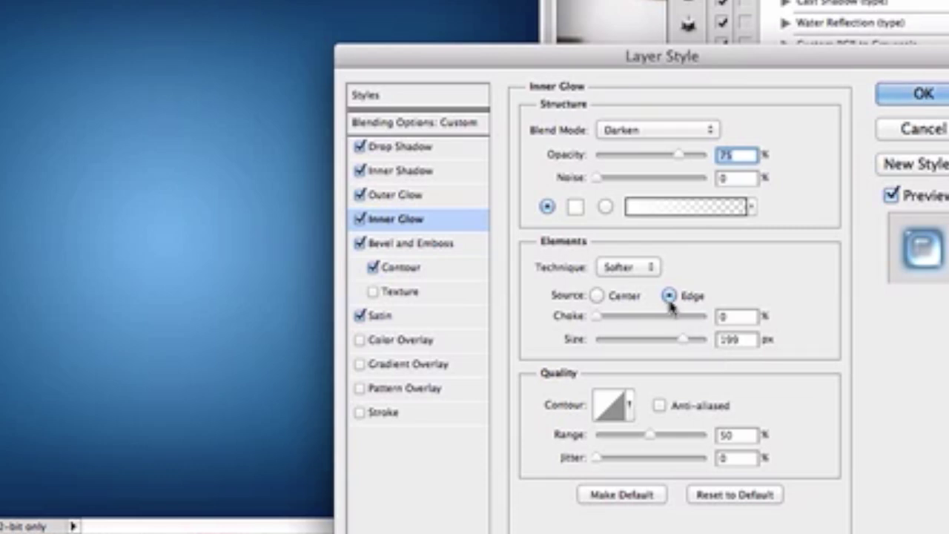
Step: Set a Smooth Inner Bevel of 164% depth and 21 px size, 45% white highlights, 59% Color Dodge #72b4ec shadows
click(417, 250)
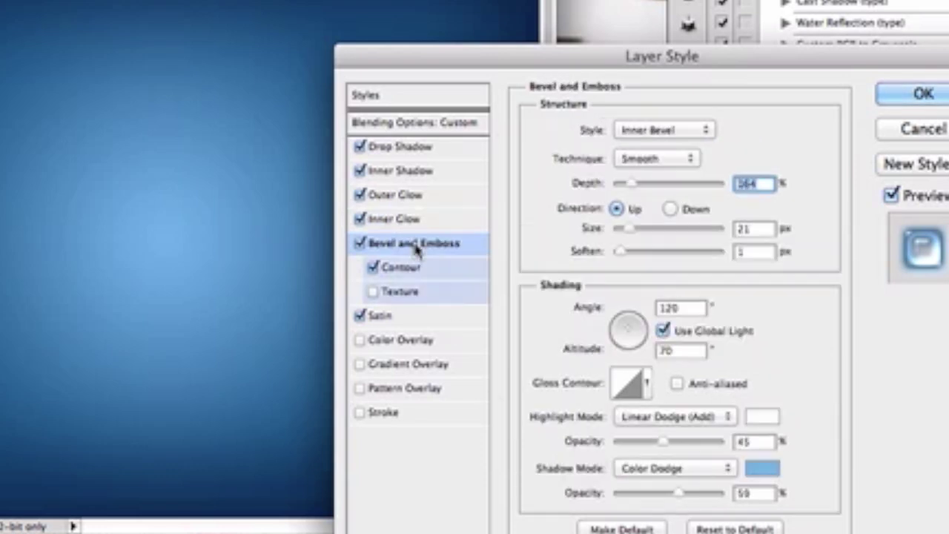
click(771, 417)
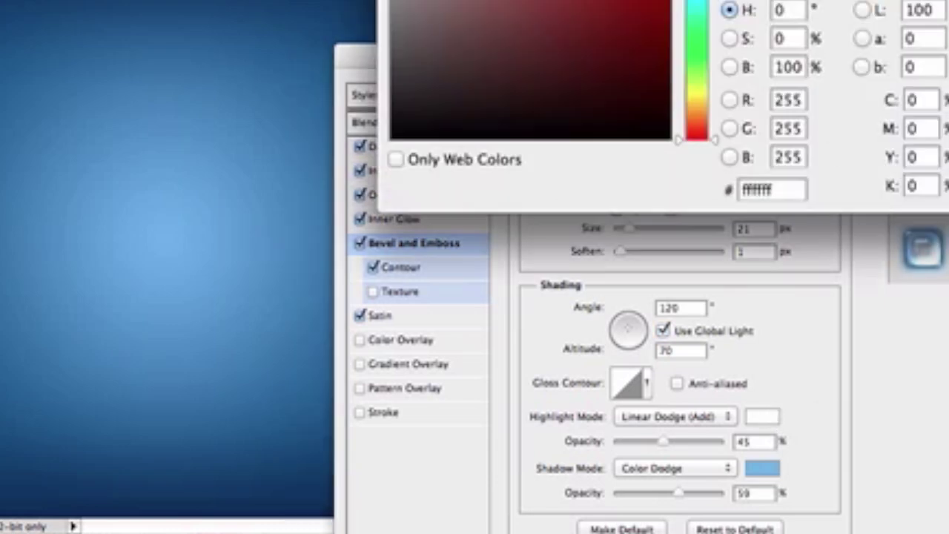
key(Return)
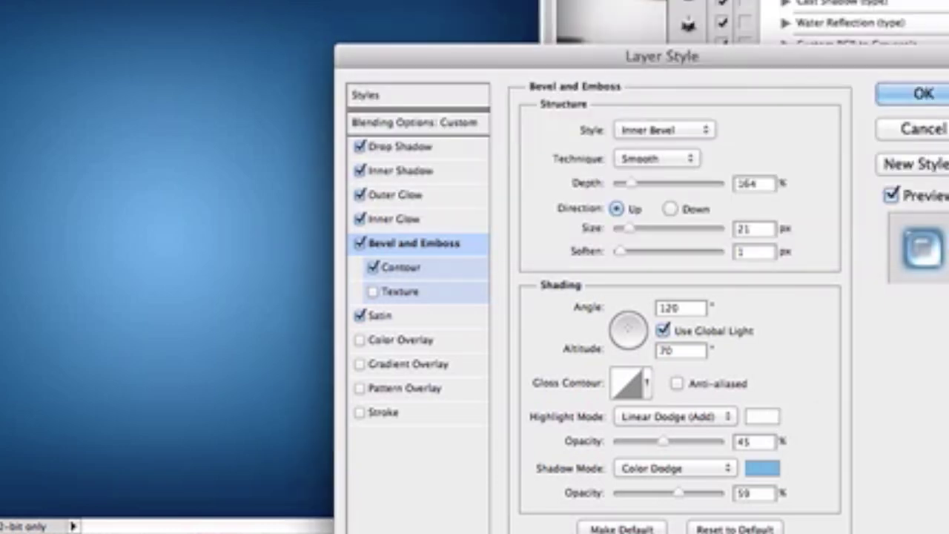
click(764, 470)
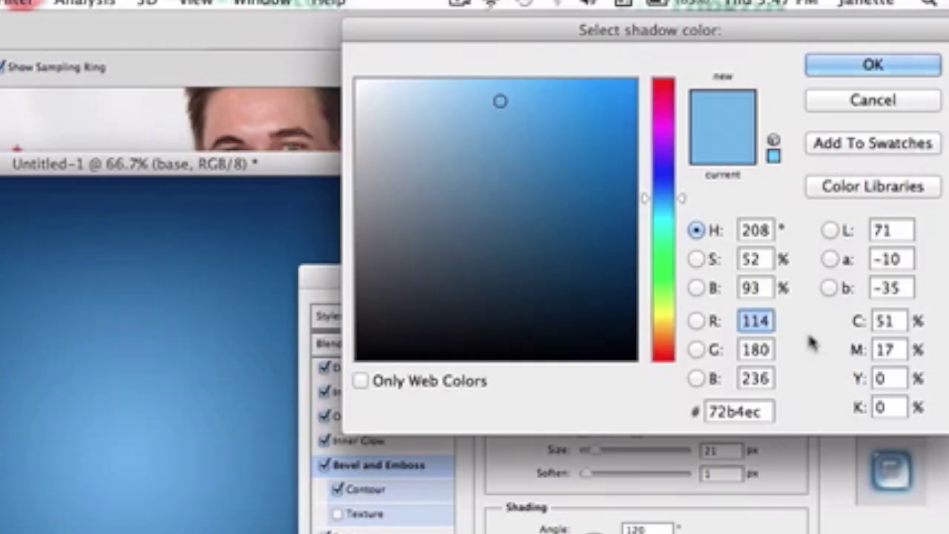
click(839, 72)
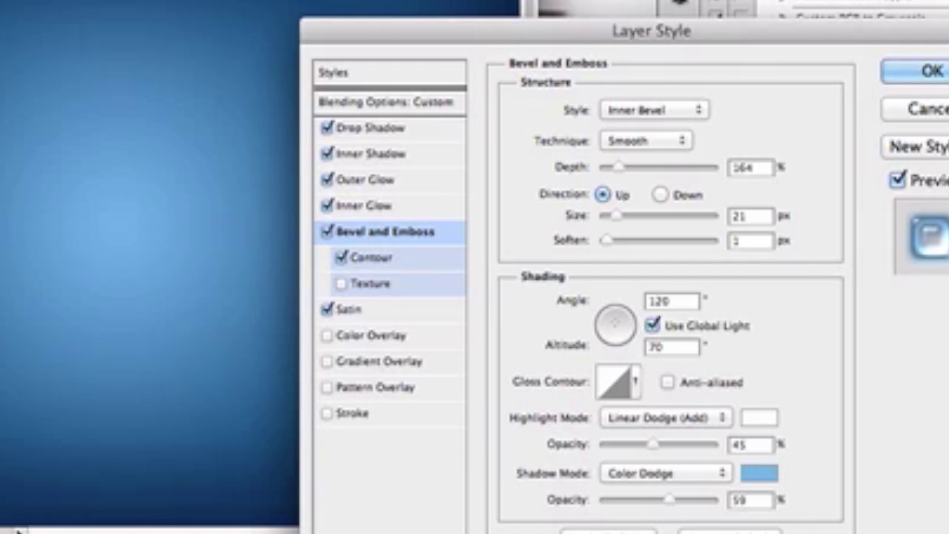
Step: Enable the bevel Contour with a preset shape and 50% range
click(389, 269)
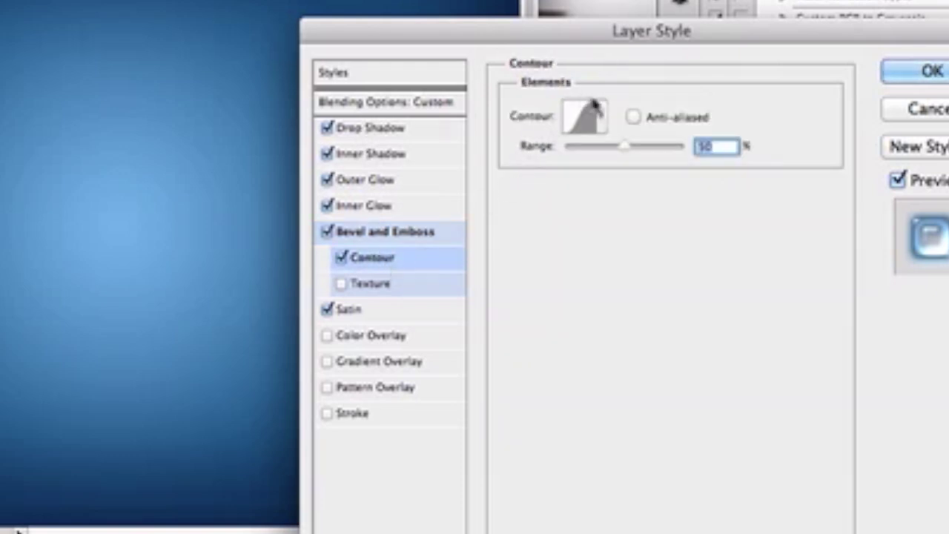
click(595, 109)
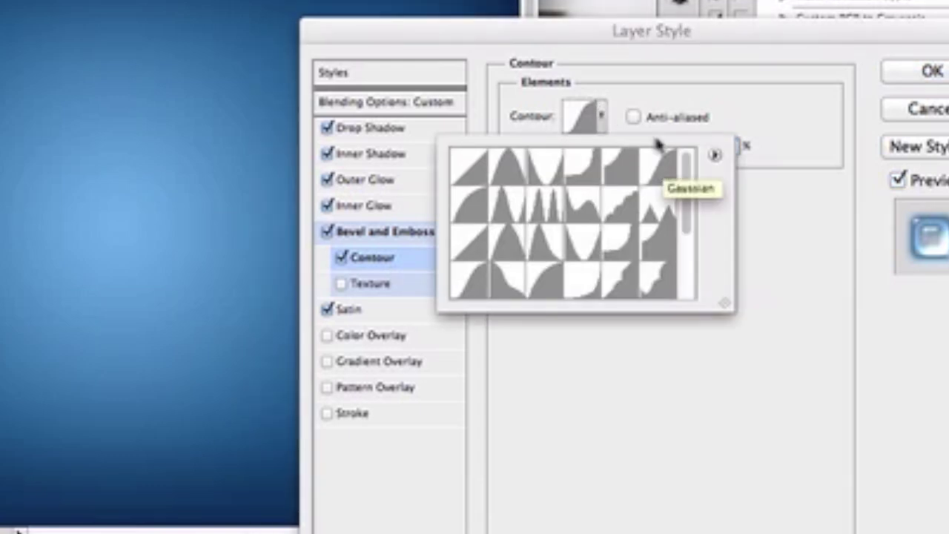
click(603, 133)
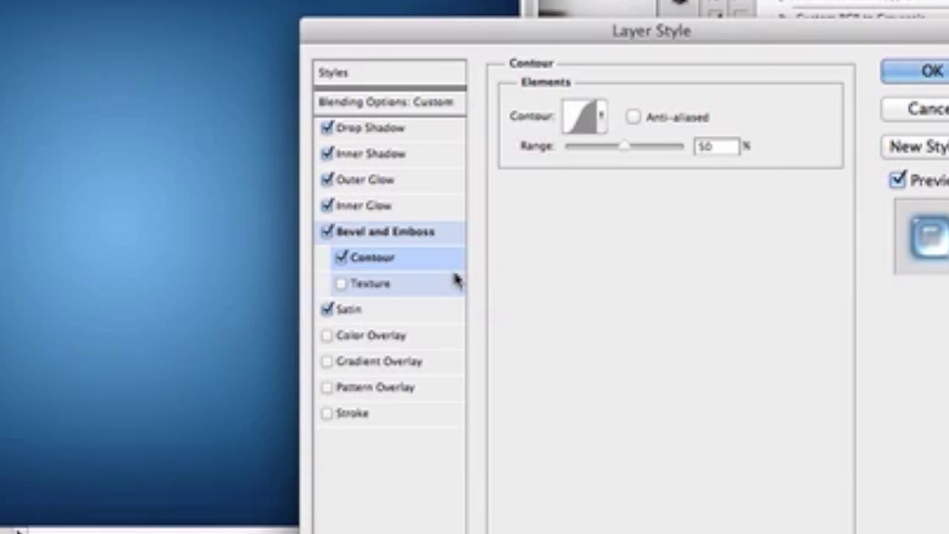
Step: Add a 15% Multiply Satin in #004f92 with inverted Ring - Double contour, then apply base's style
click(415, 317)
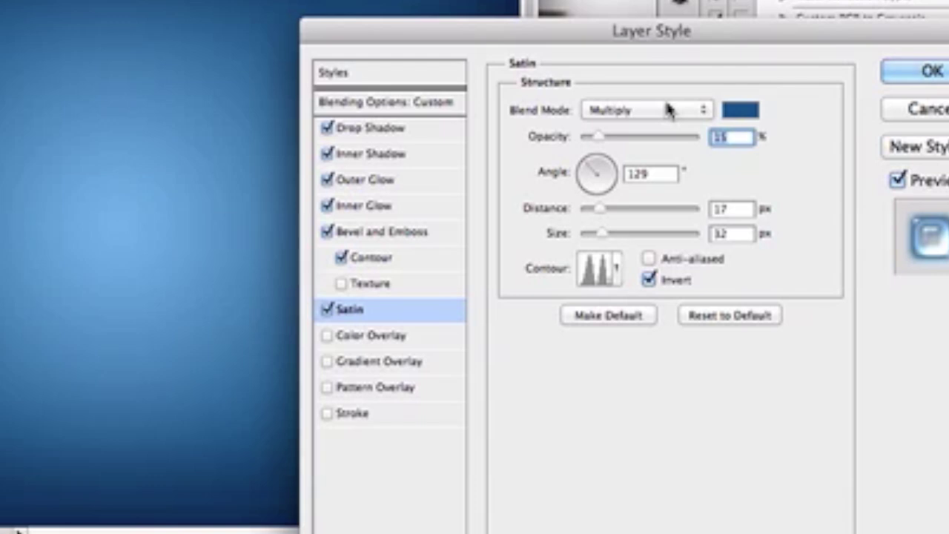
click(745, 111)
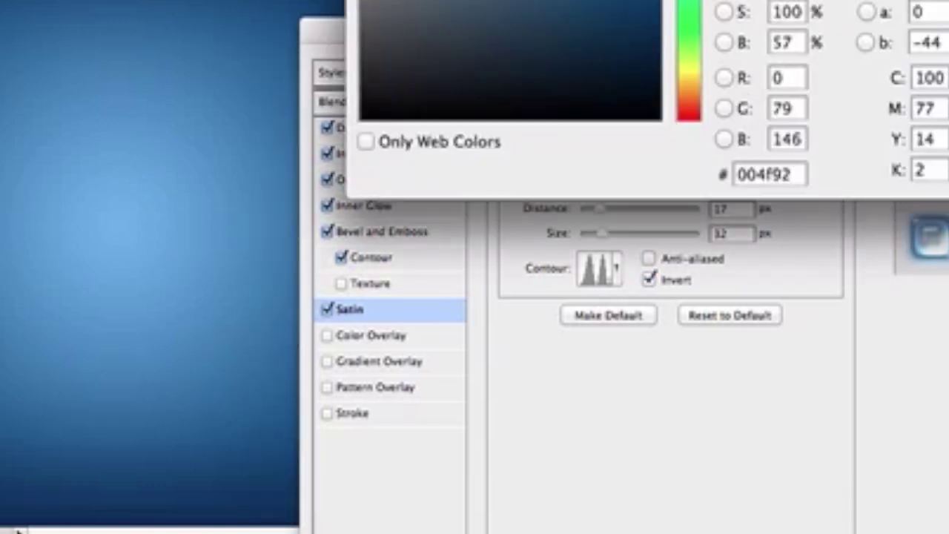
key(Return)
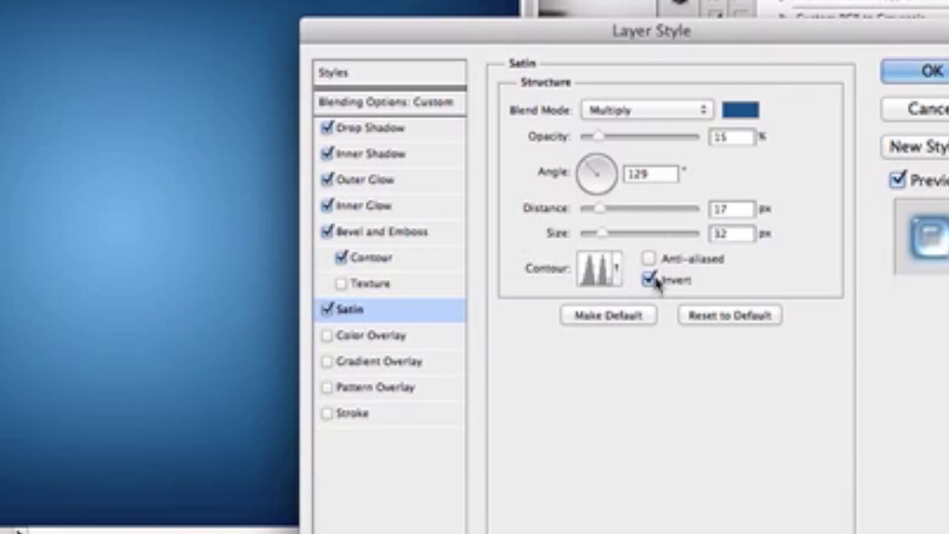
click(619, 267)
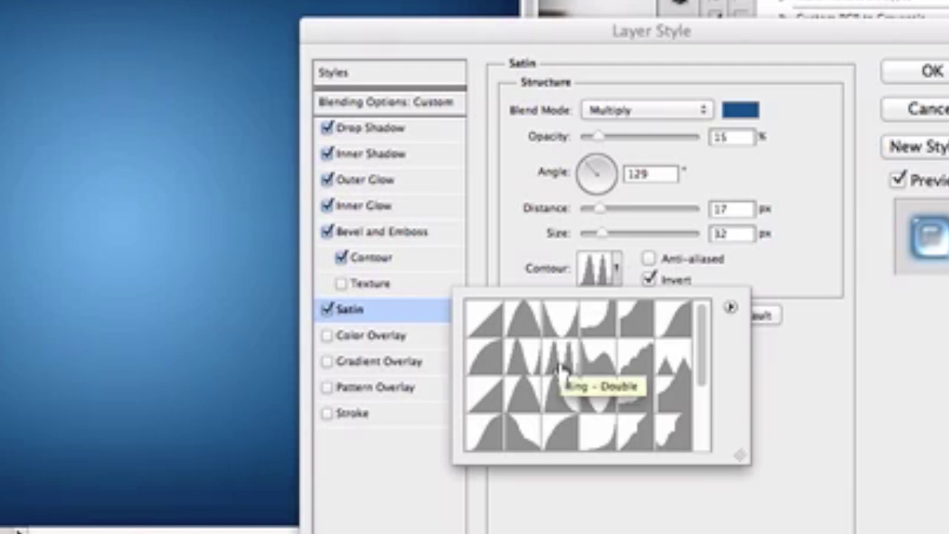
click(615, 273)
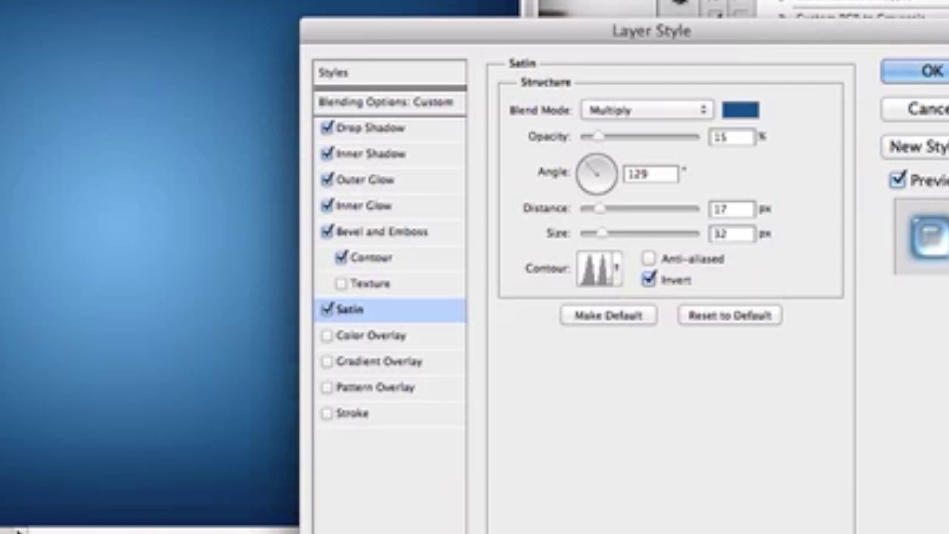
click(933, 83)
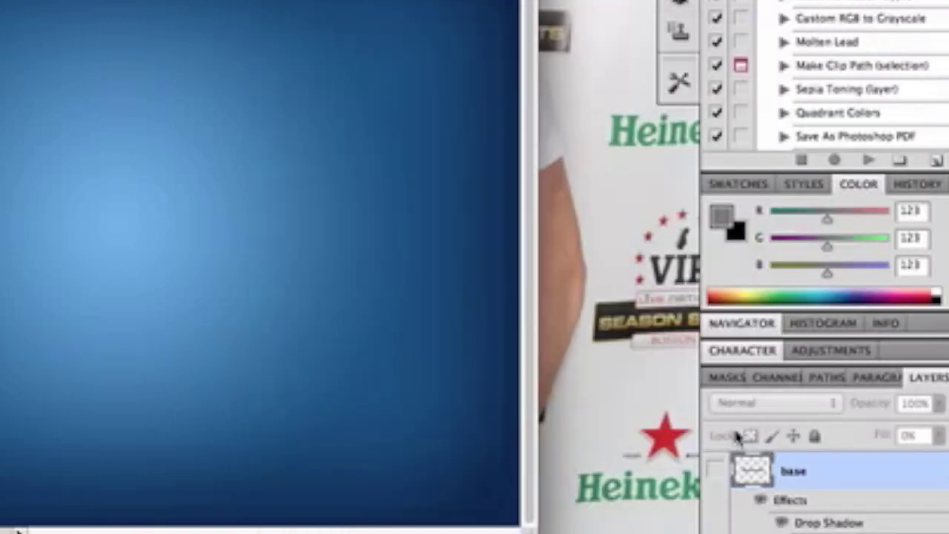
Step: Make the styled base layer visible so the glossy Jazzed text shows, alongside its base copy duplicate
click(715, 475)
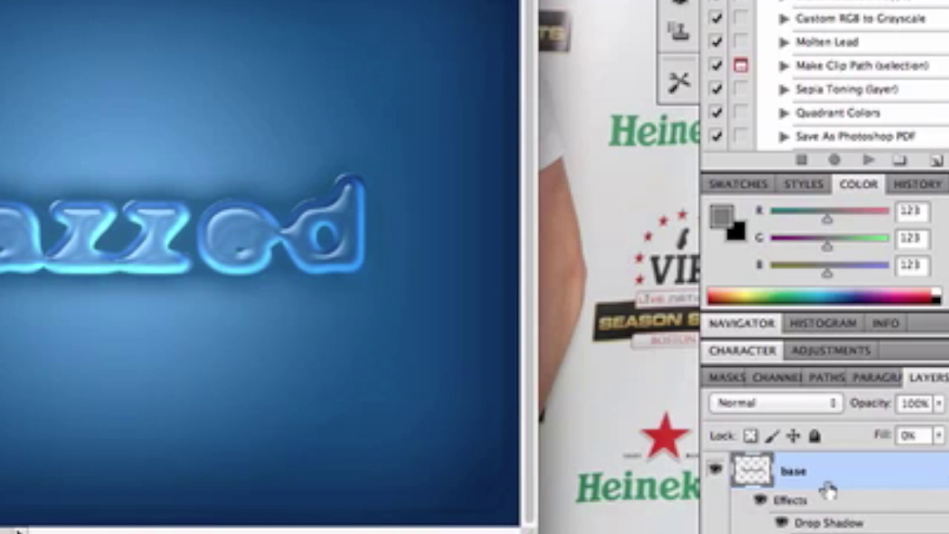
scroll(829, 490, up, 2)
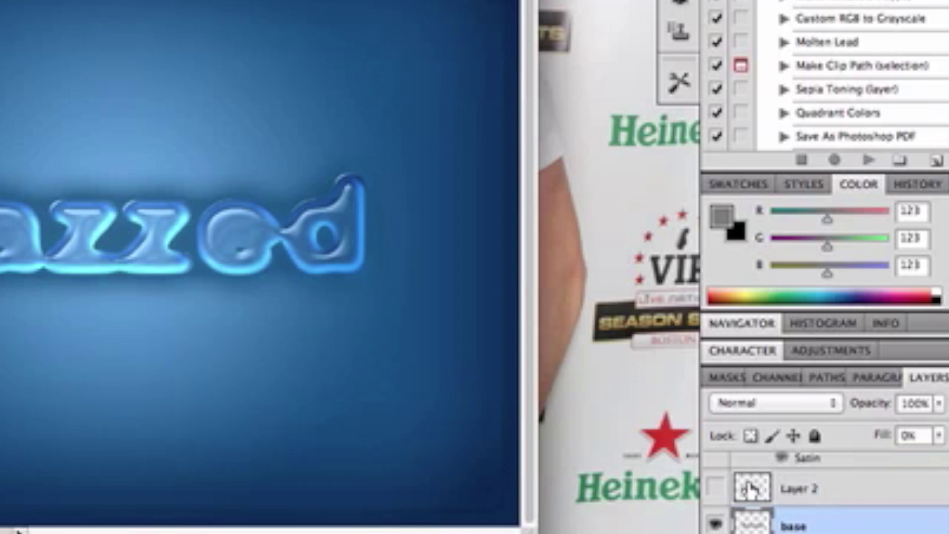
scroll(753, 491, up, 3)
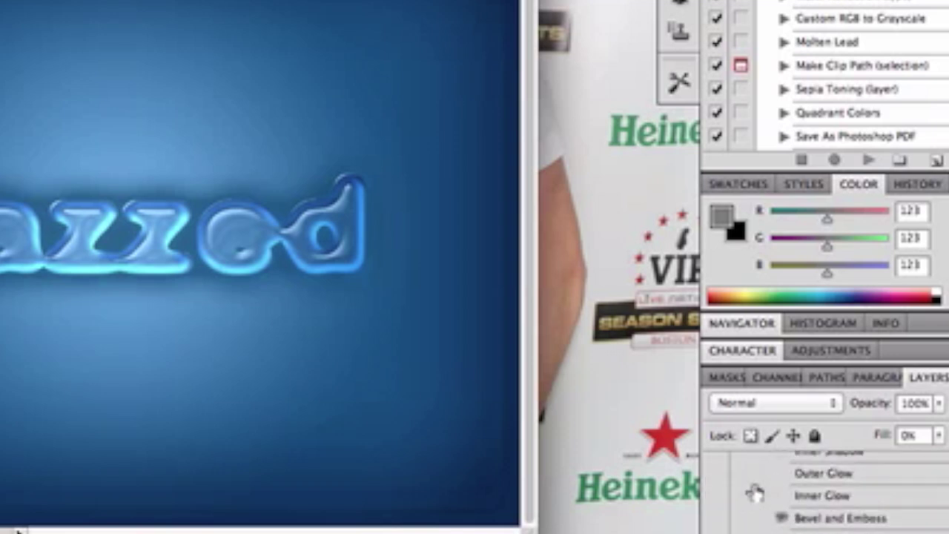
scroll(755, 493, down, 3)
scroll(754, 493, up, 5)
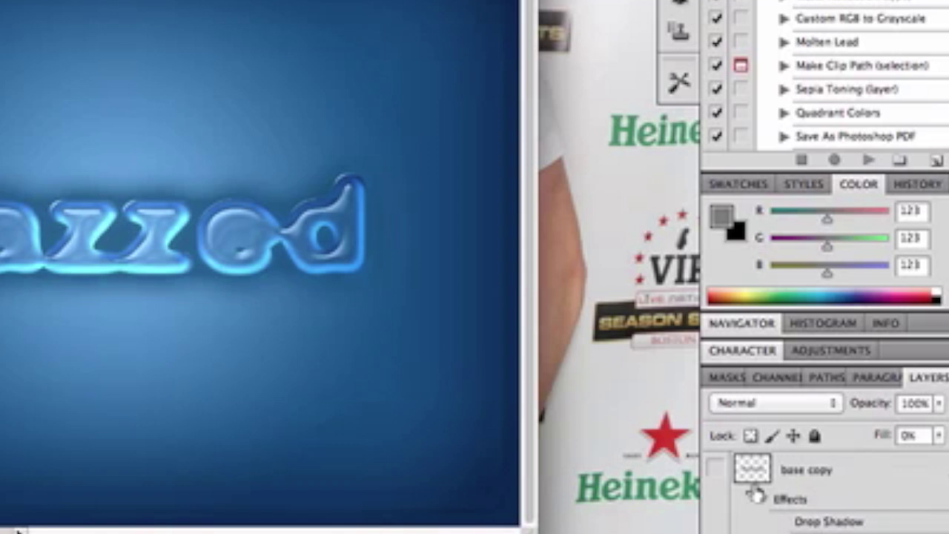
Step: In base copy's Bevel and Emboss, keep white highlights and set a #1e71b7 Lighter Color shadow at 61%
double_click(843, 480)
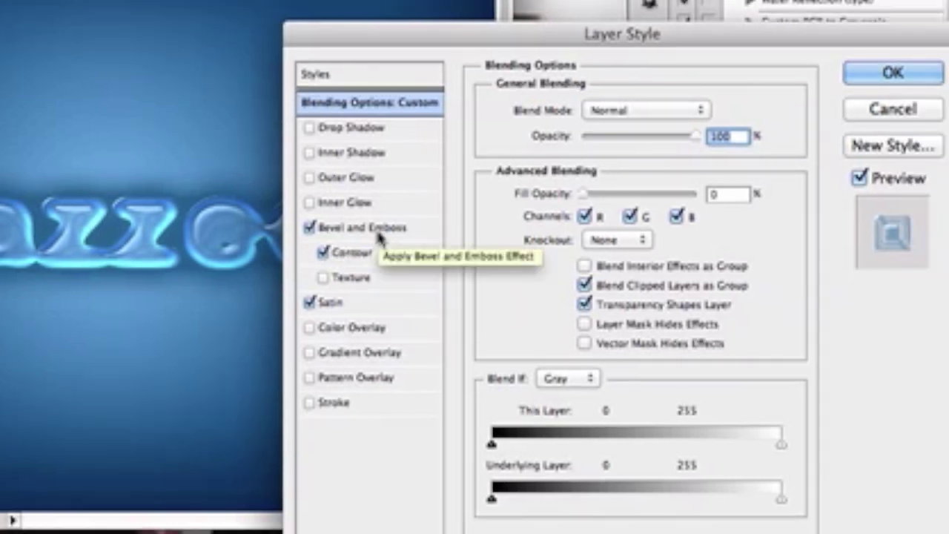
click(379, 228)
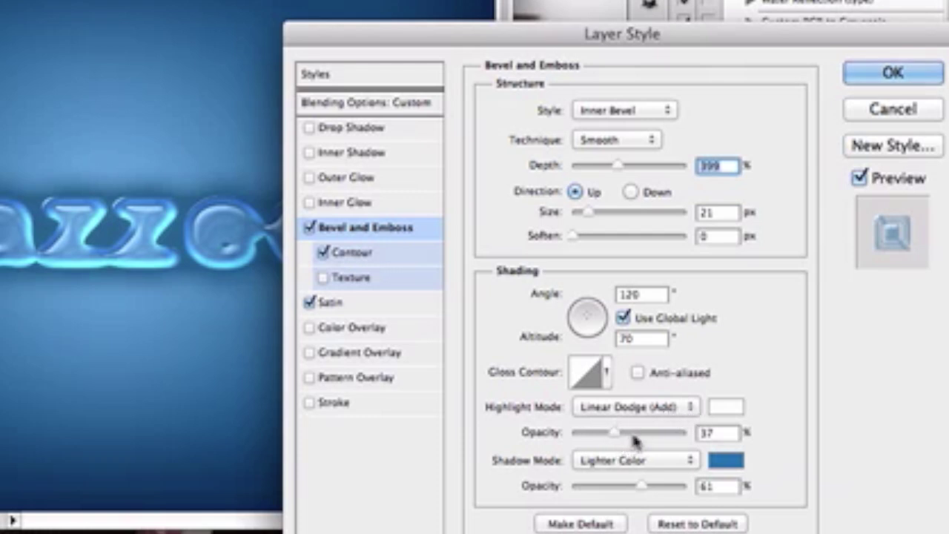
click(731, 412)
key(Return)
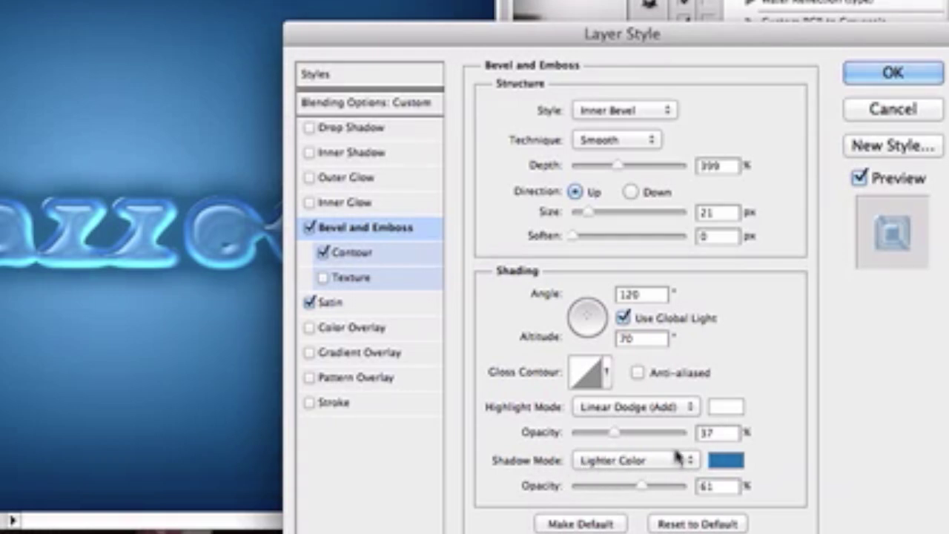
click(720, 462)
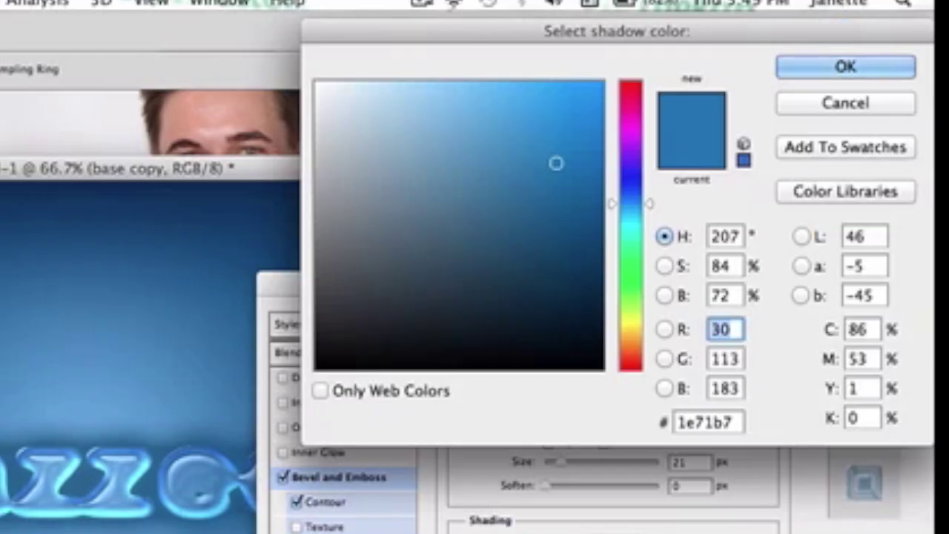
key(Return)
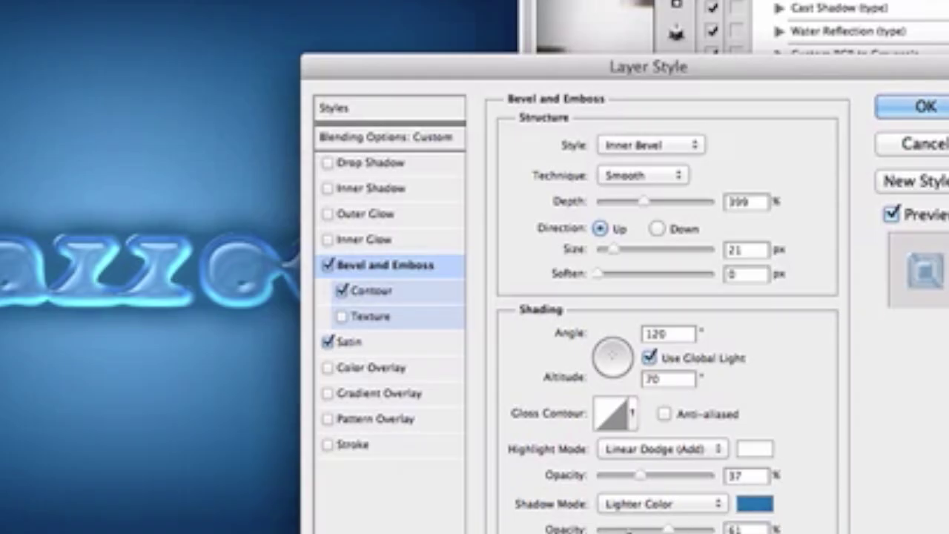
Step: Keep the existing curve in base copy's bevel Contour
click(409, 300)
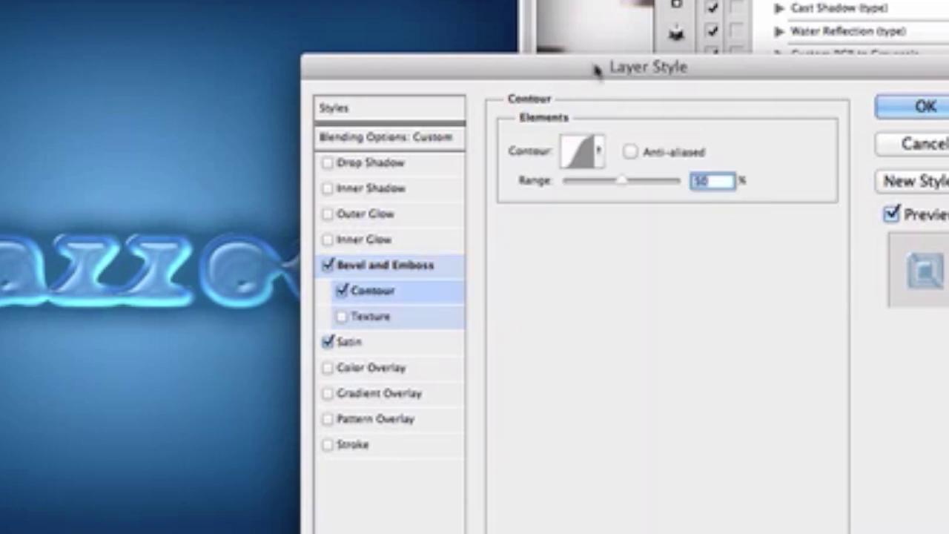
click(598, 151)
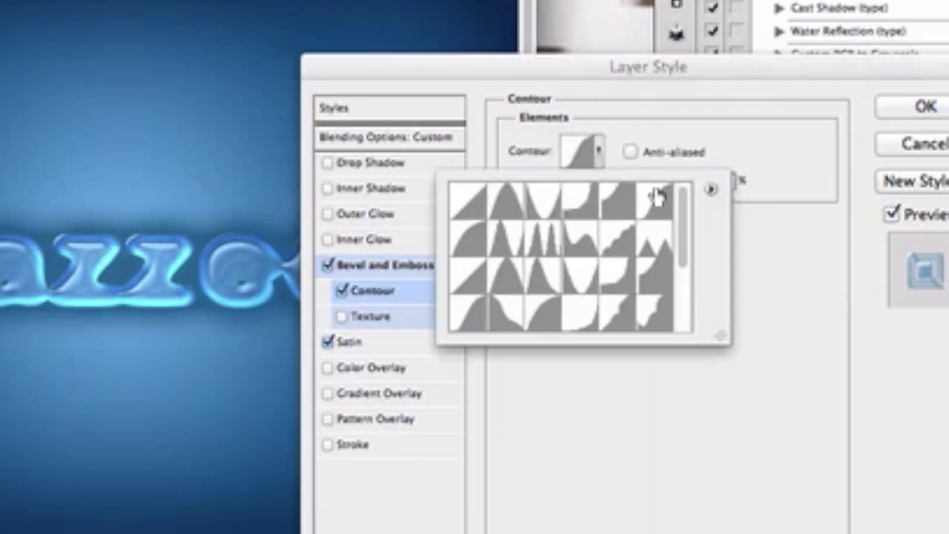
click(600, 153)
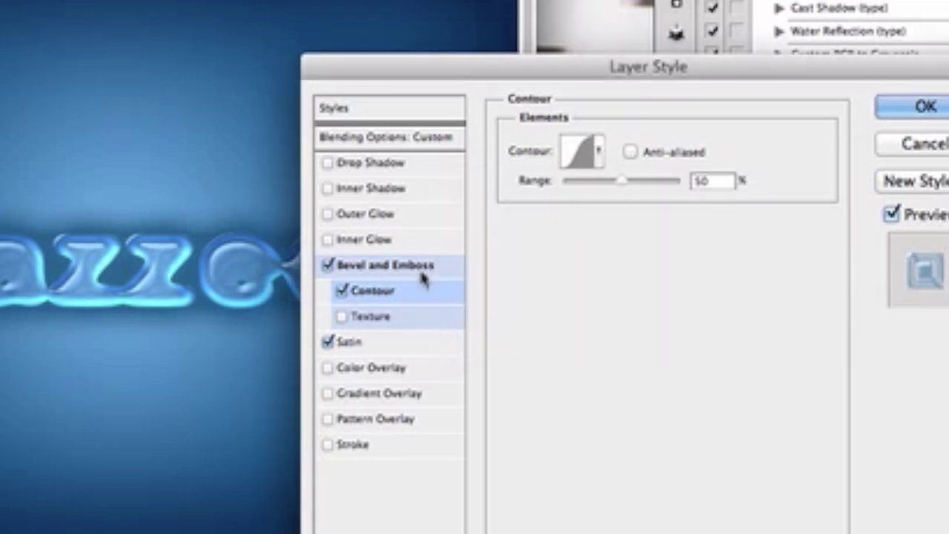
Step: Set base copy's Satin to #3685c8 Multiply at 58% and apply the layer style
click(384, 345)
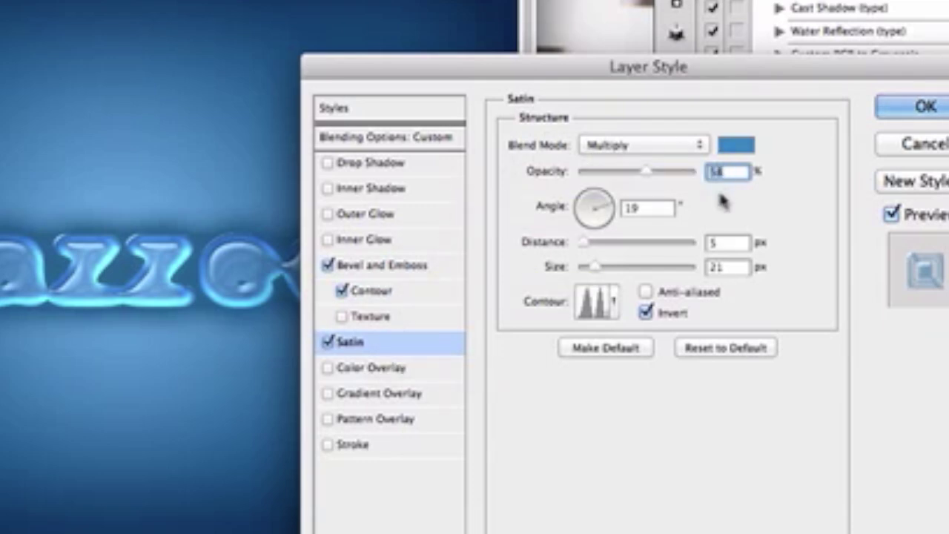
click(745, 144)
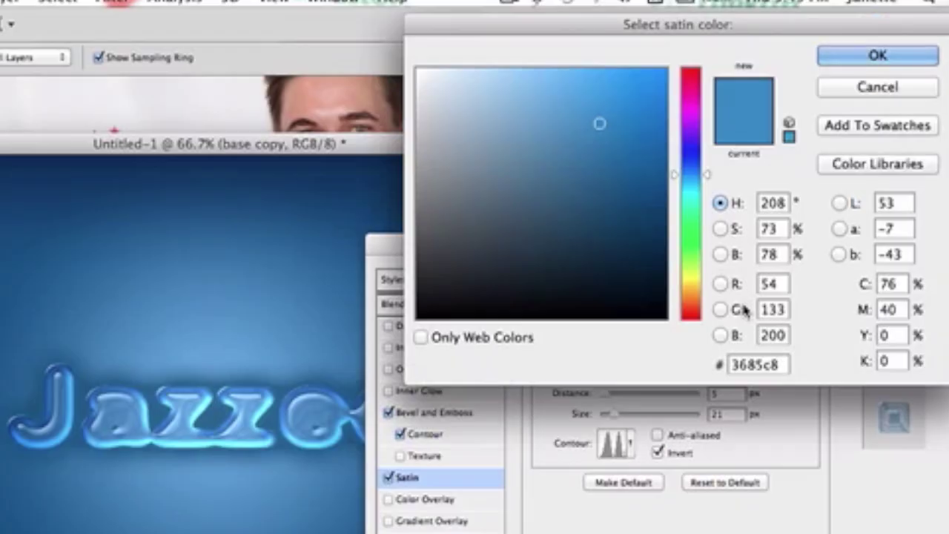
key(Return)
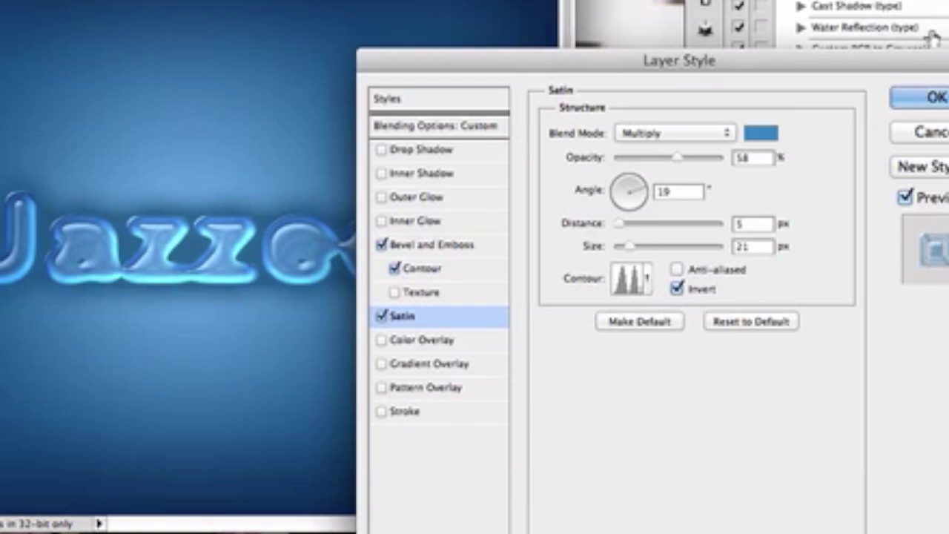
key(Return)
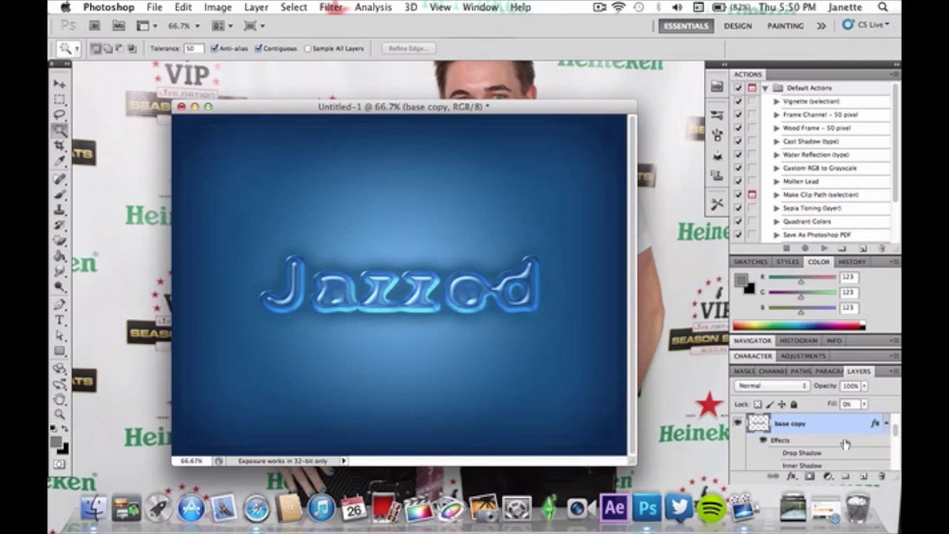
Step: Show the Layer 2 copy overlay, confirming Multiply blending at 20% opacity
scroll(846, 444, down, 3)
scroll(846, 445, down, 1)
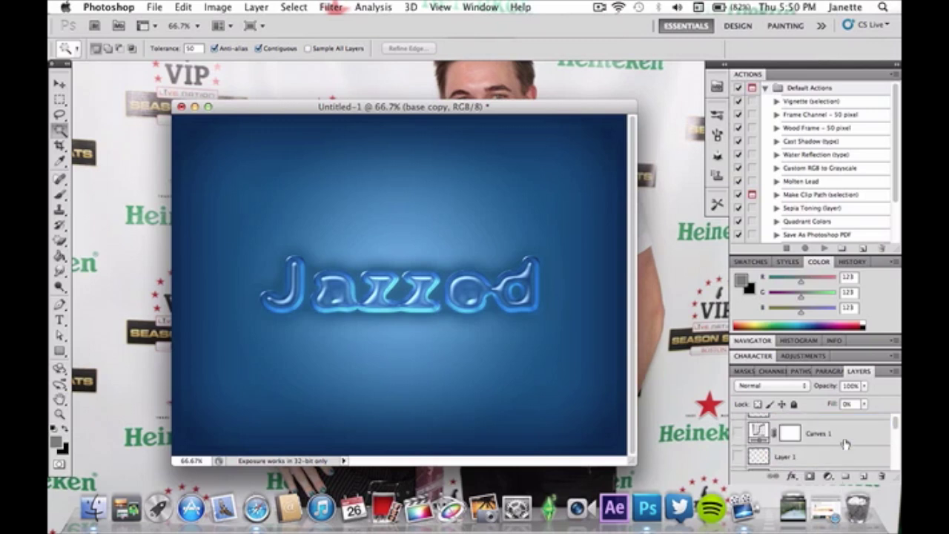
scroll(845, 444, down, 1)
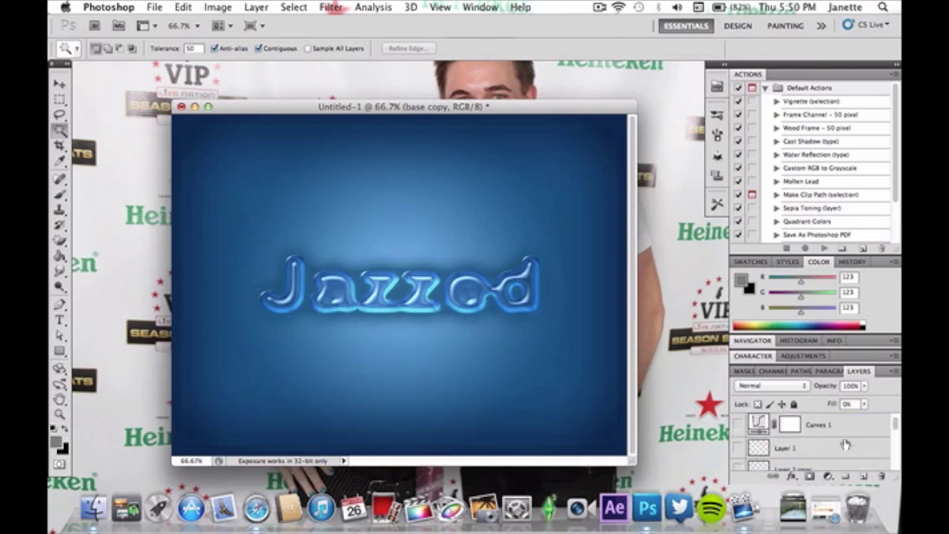
scroll(787, 453, down, 3)
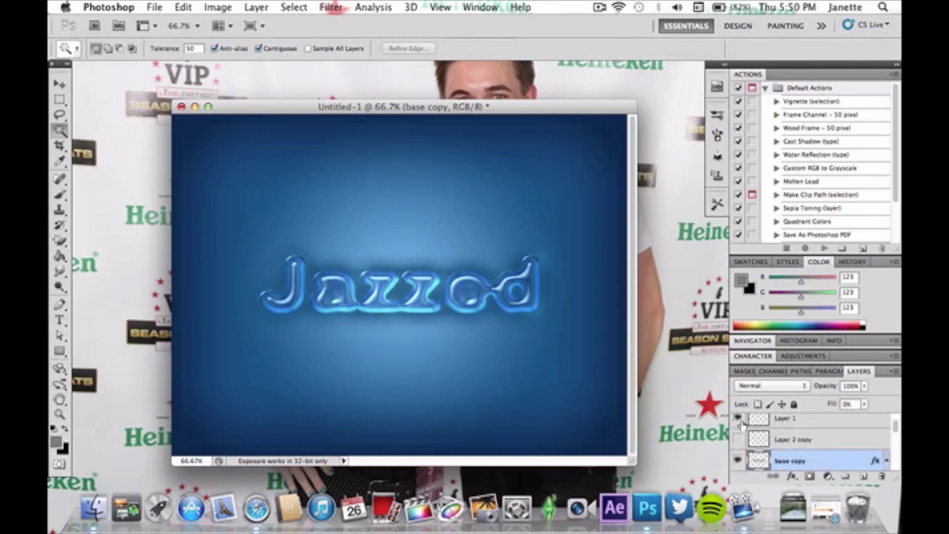
click(738, 439)
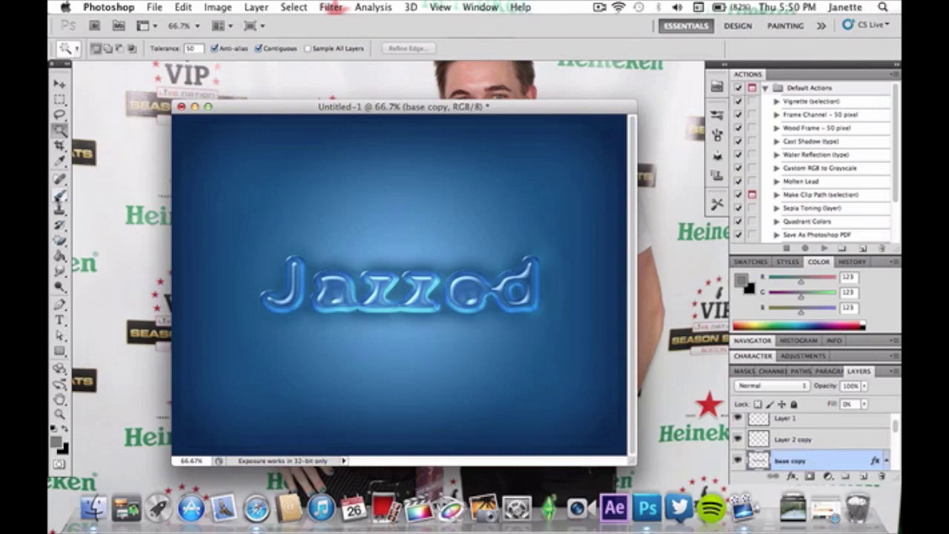
click(59, 195)
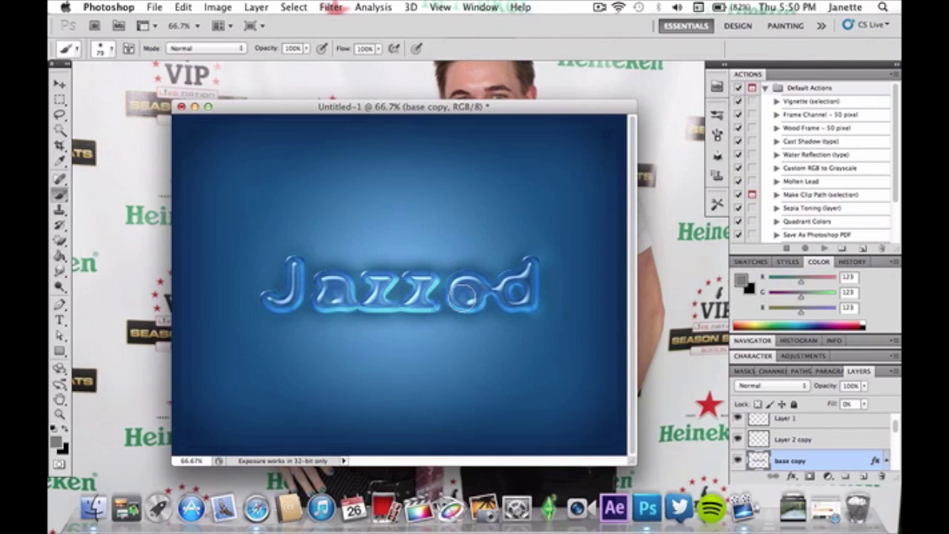
click(816, 441)
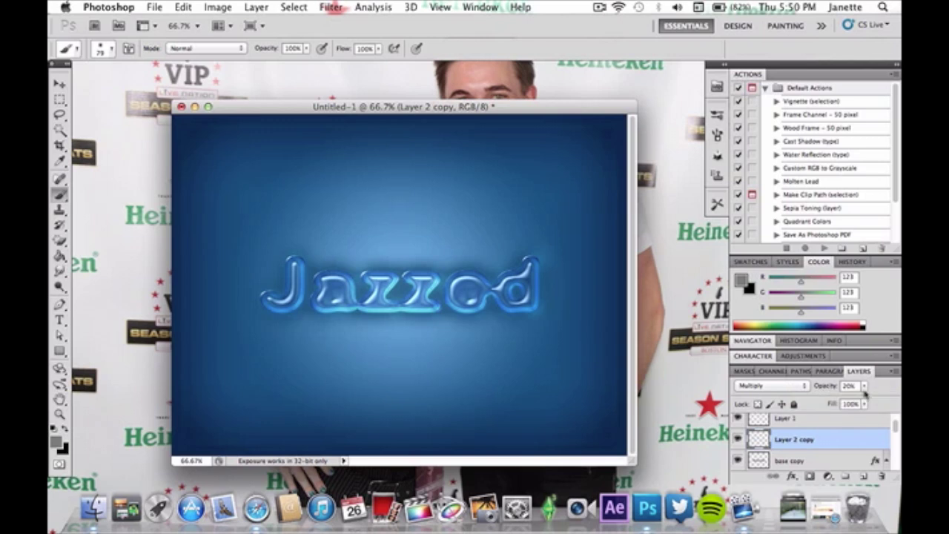
Step: Show the Layer 2 overlay at 10% opacity over the Jazzed text
scroll(825, 445, down, 5)
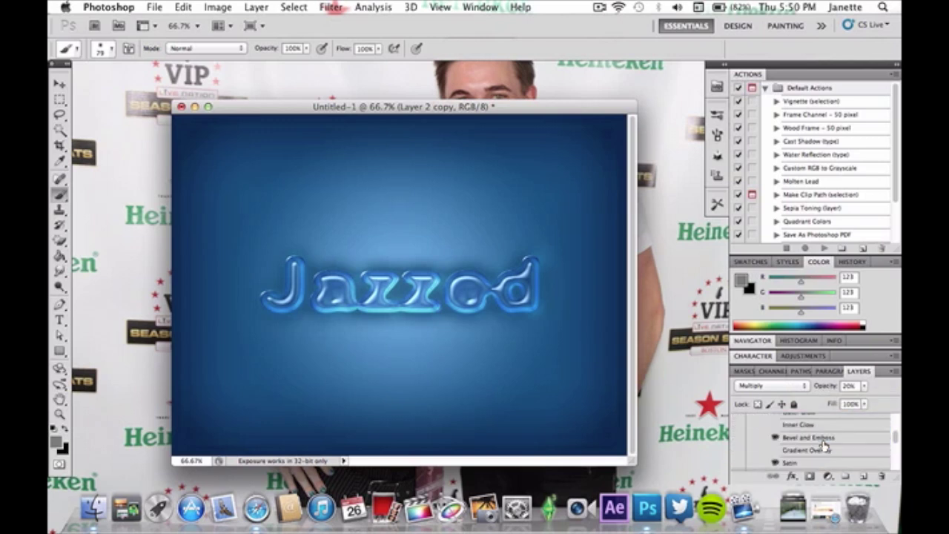
scroll(824, 445, down, 3)
click(821, 438)
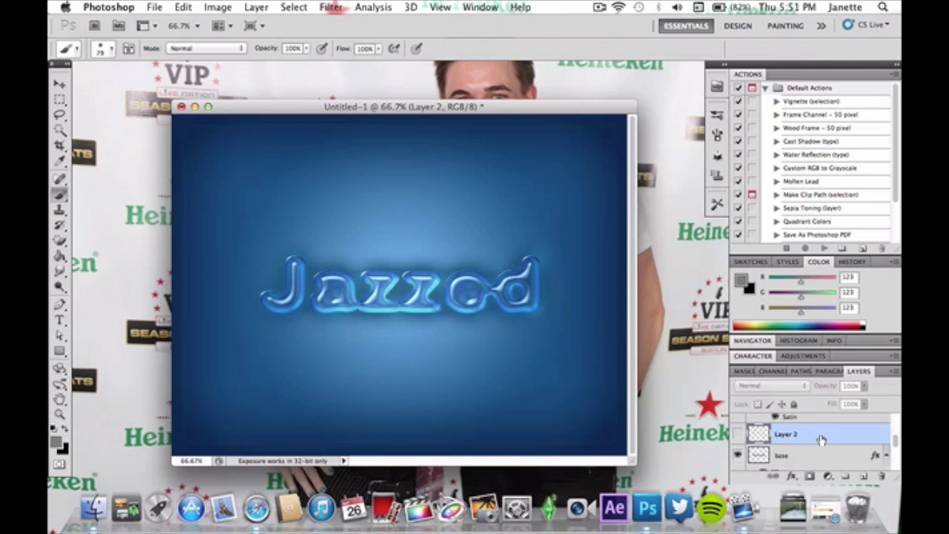
click(738, 434)
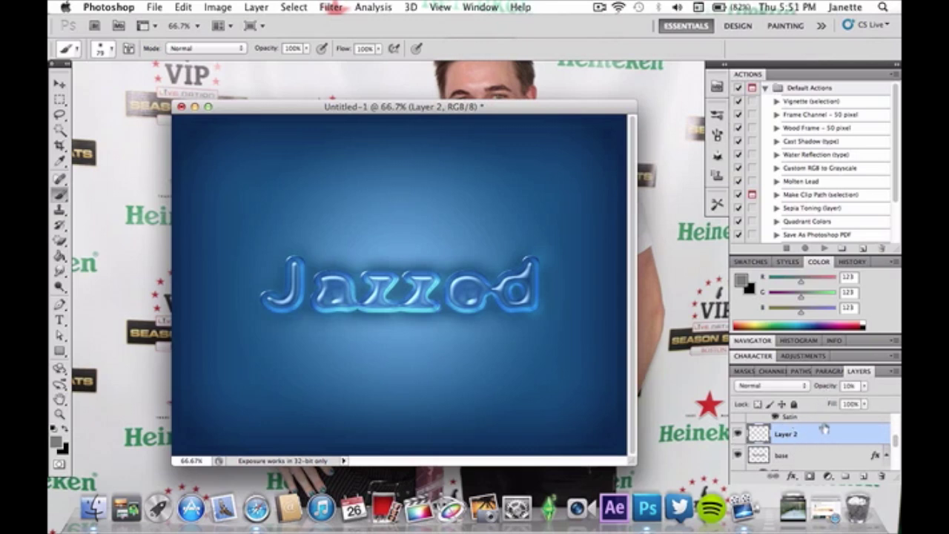
scroll(825, 448, down, 5)
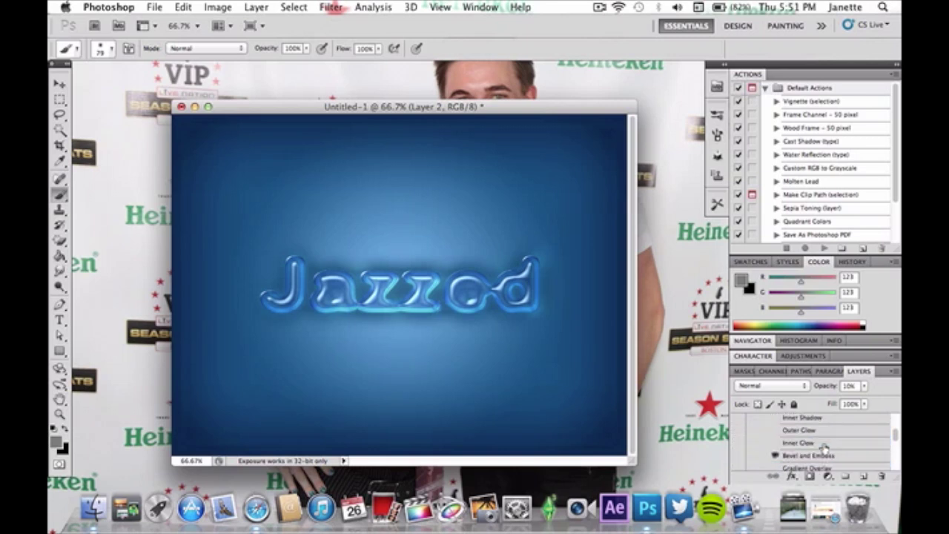
scroll(825, 449, down, 3)
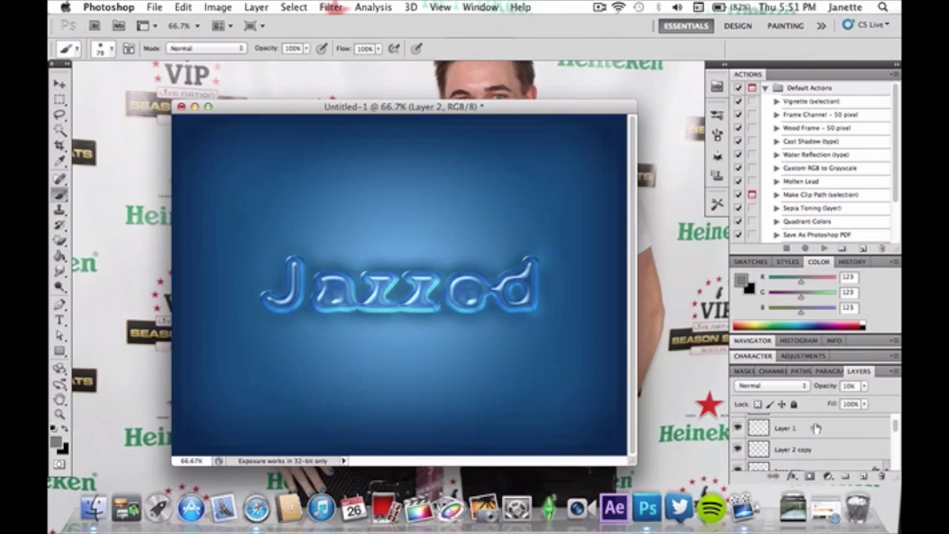
scroll(816, 429, up, 1)
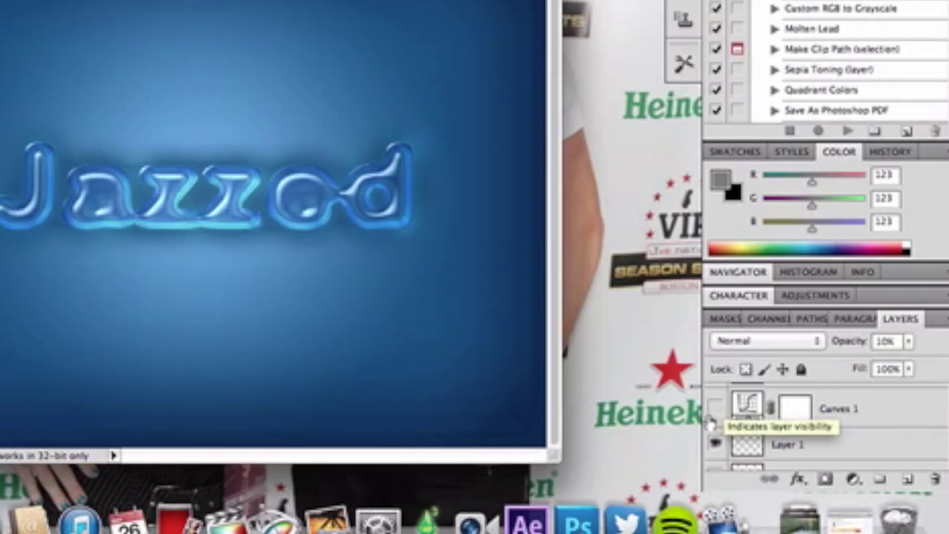
Step: Make the Curves 1 S-curve contrast adjustment visible and review its curve settings
click(739, 431)
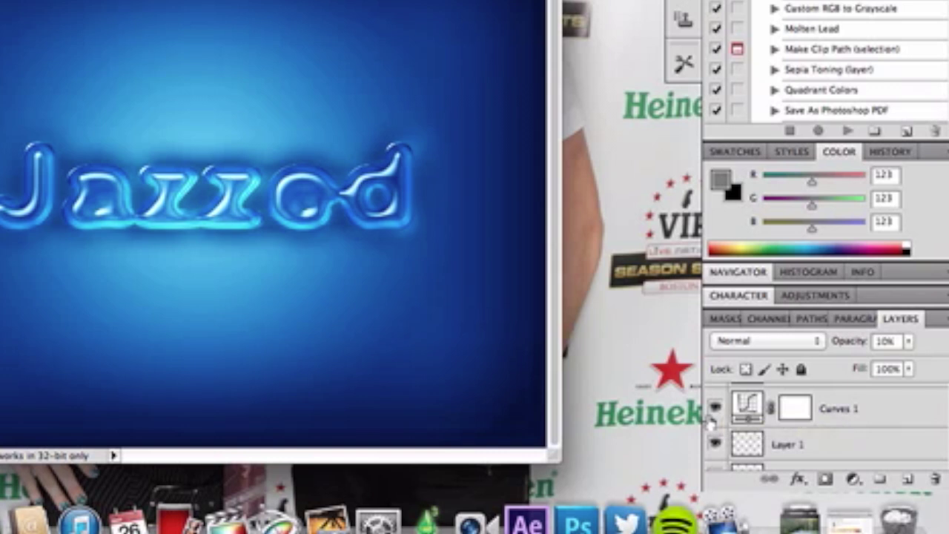
double_click(757, 412)
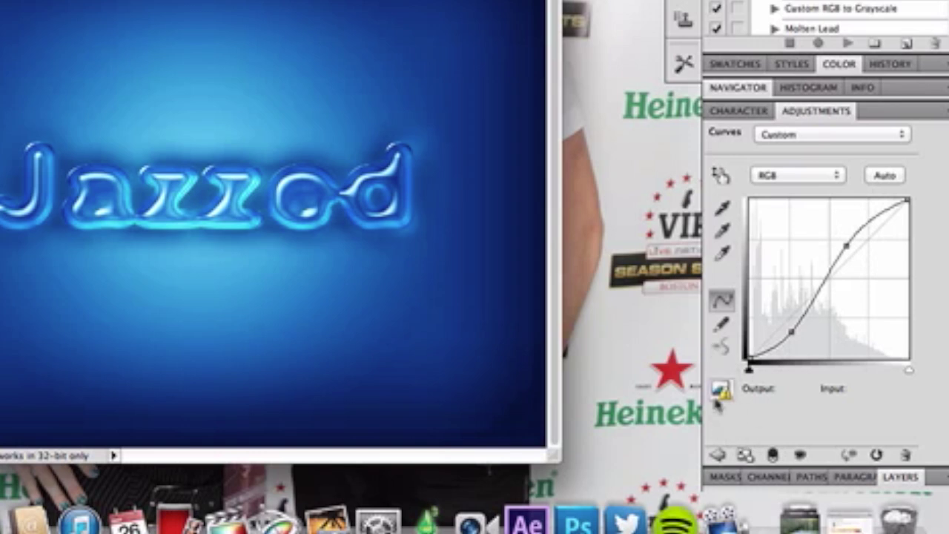
click(901, 477)
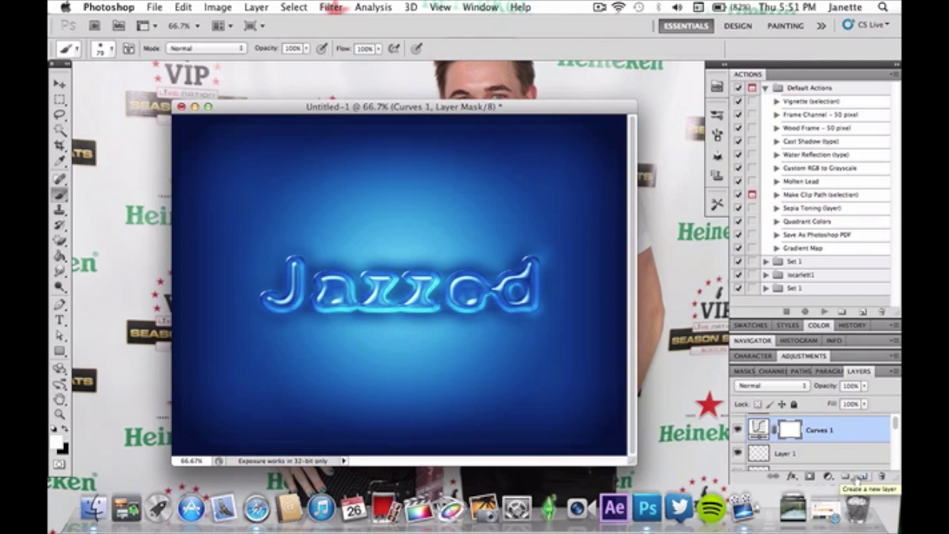
Step: Make Layer 1 copy visible to brighten the glow around the Jazzed lettering
scroll(837, 446, up, 1)
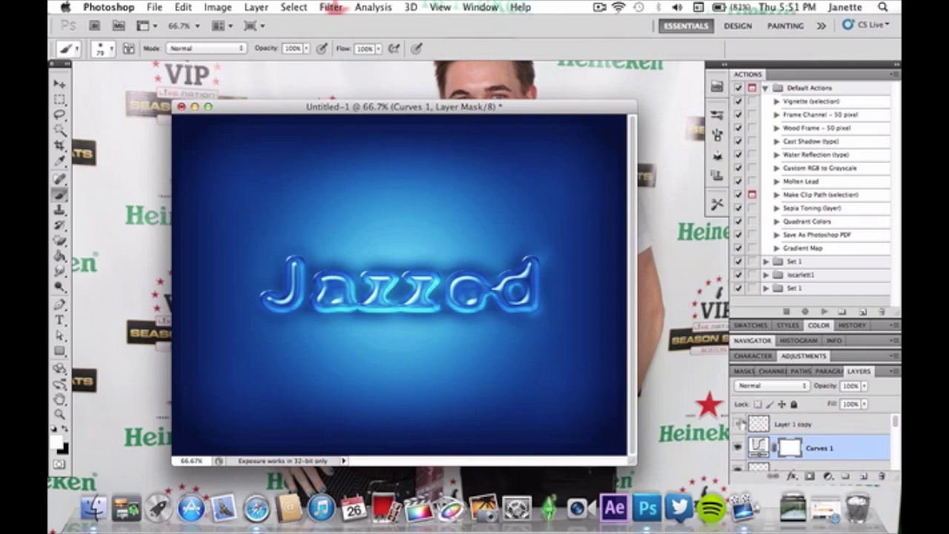
click(738, 424)
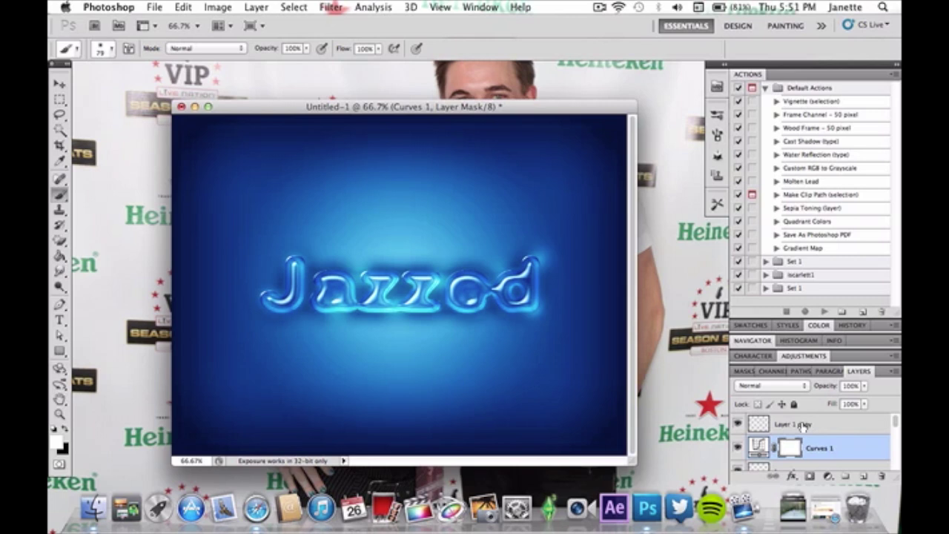
scroll(802, 424, down, 5)
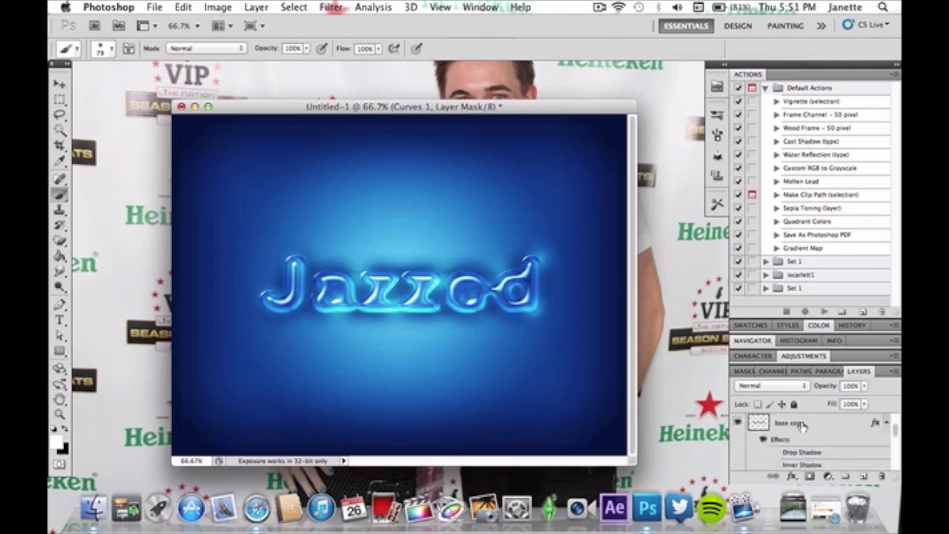
scroll(802, 425, down, 3)
scroll(802, 426, down, 3)
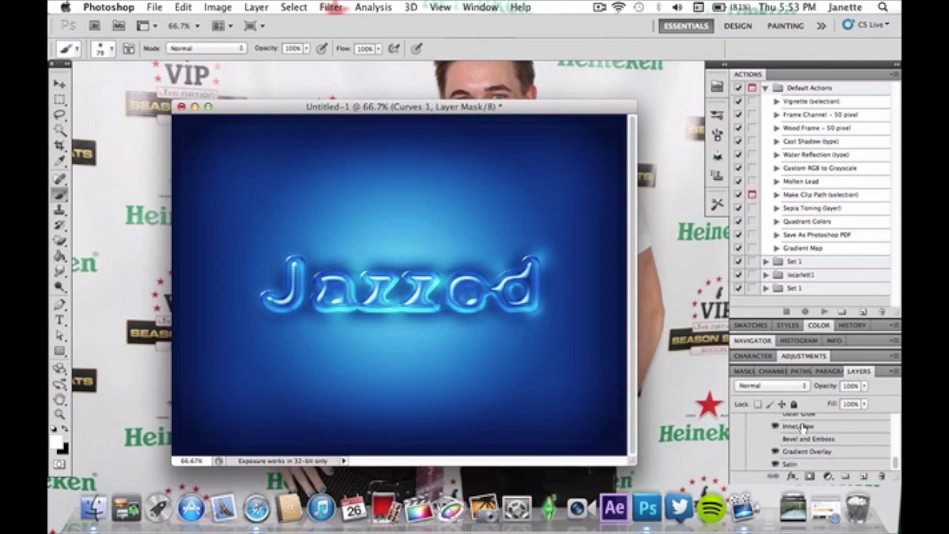
scroll(803, 426, up, 5)
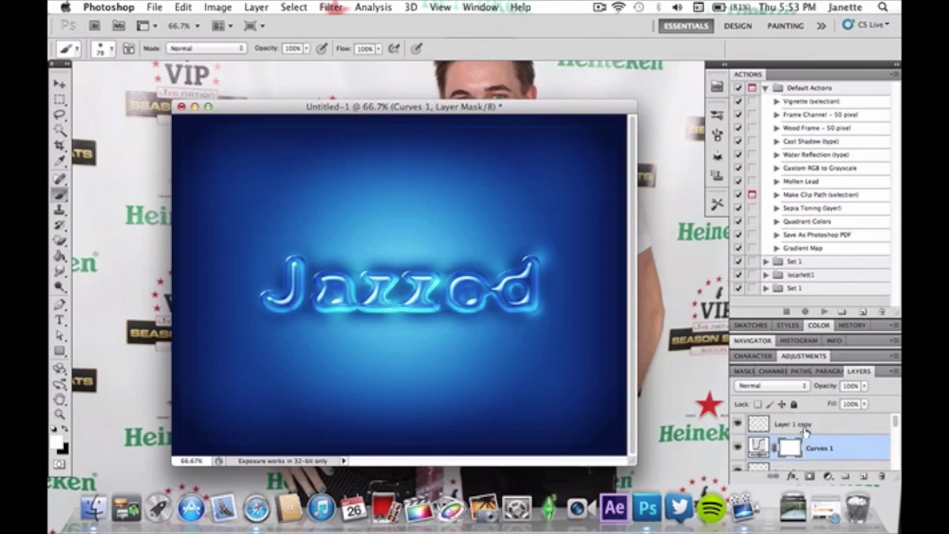
scroll(804, 429, down, 5)
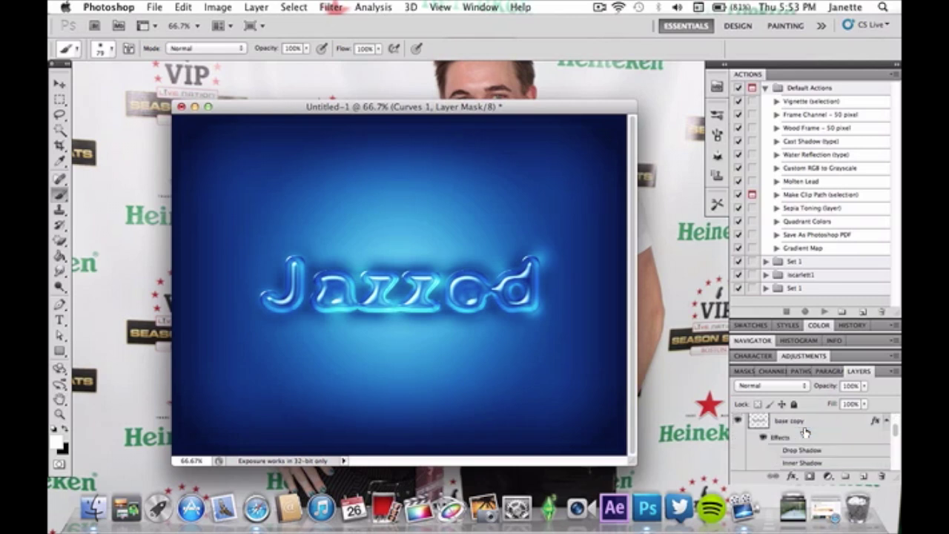
scroll(806, 431, up, 2)
scroll(807, 430, down, 4)
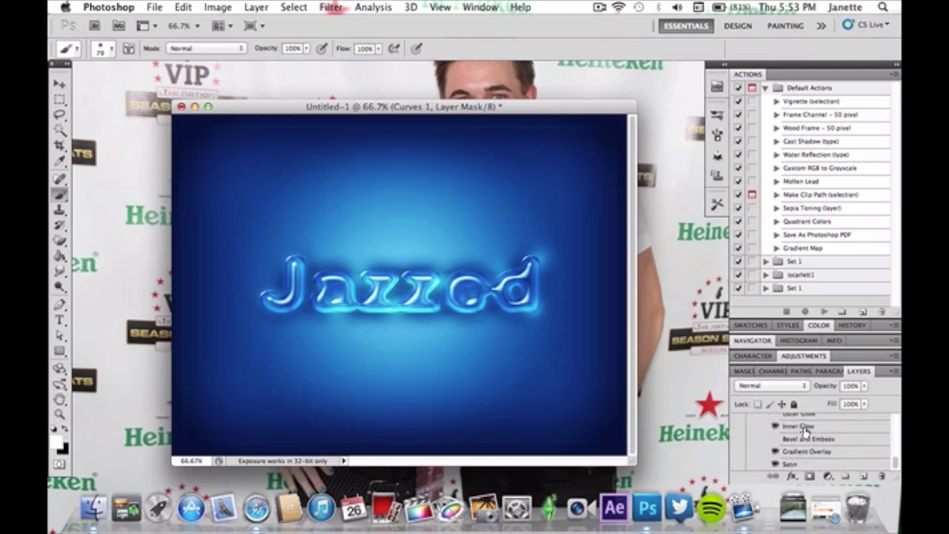